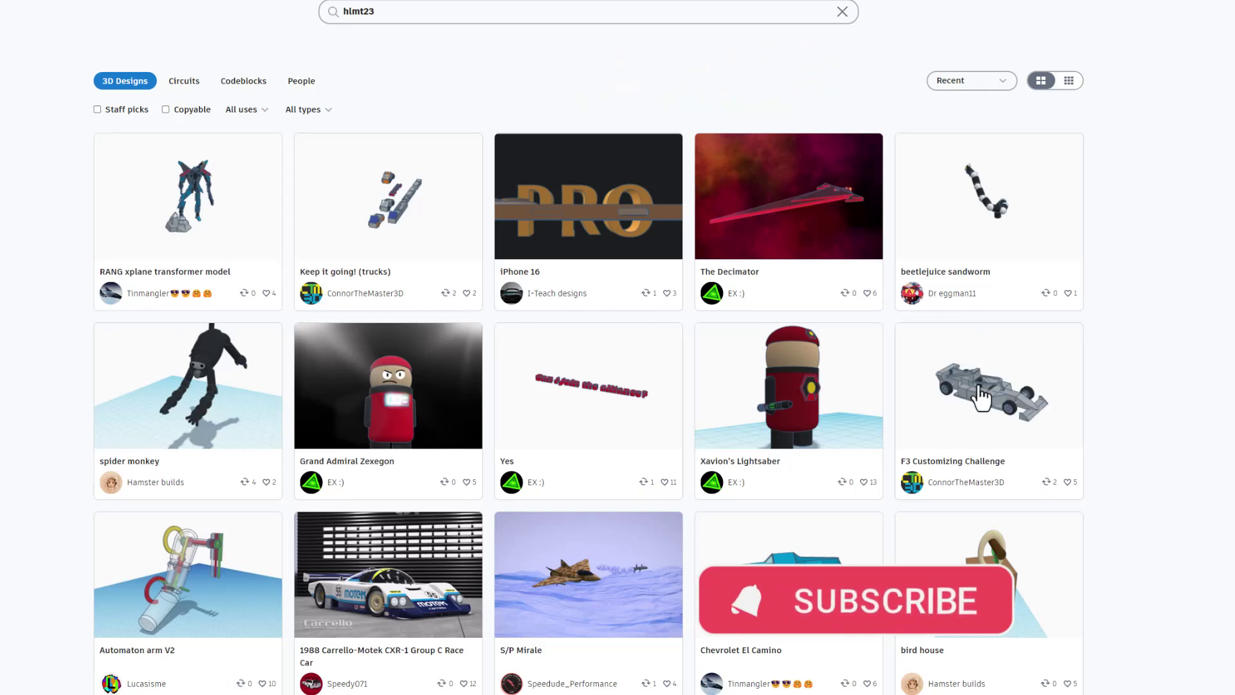
- Give the RANG xplane transformer an Awesome reaction and orbit it in the 3D viewer
left_click(207, 203)
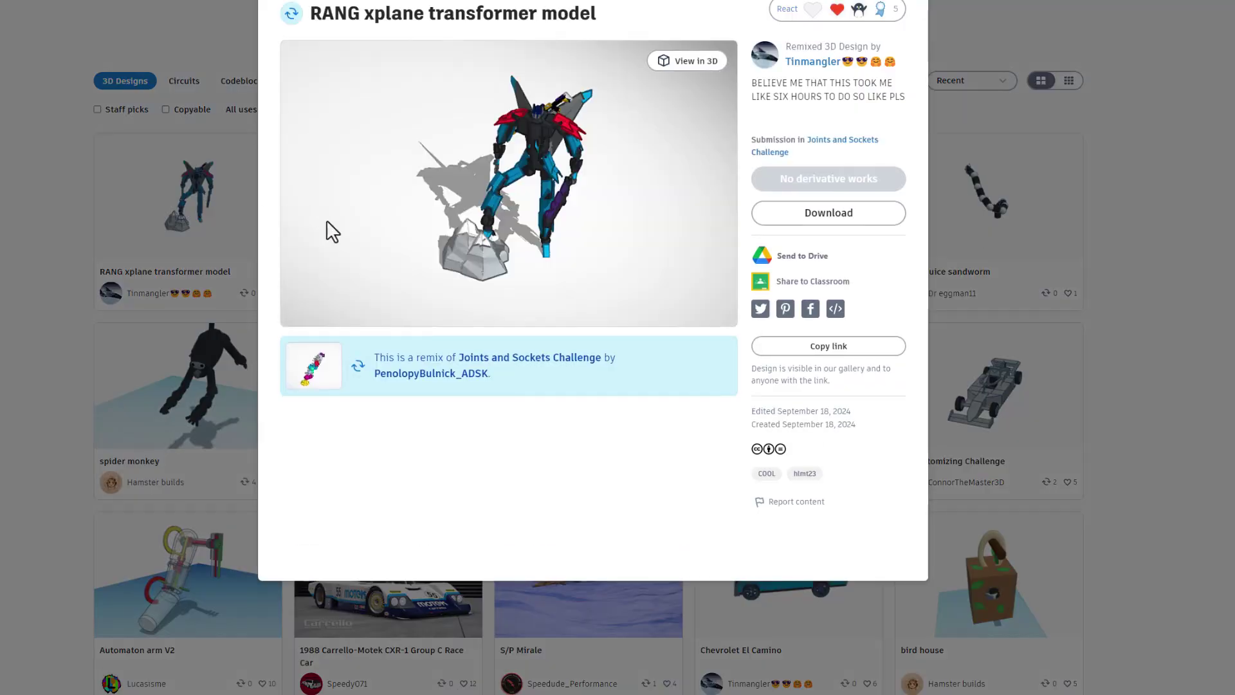
left_click(867, 14)
left_click(830, 72)
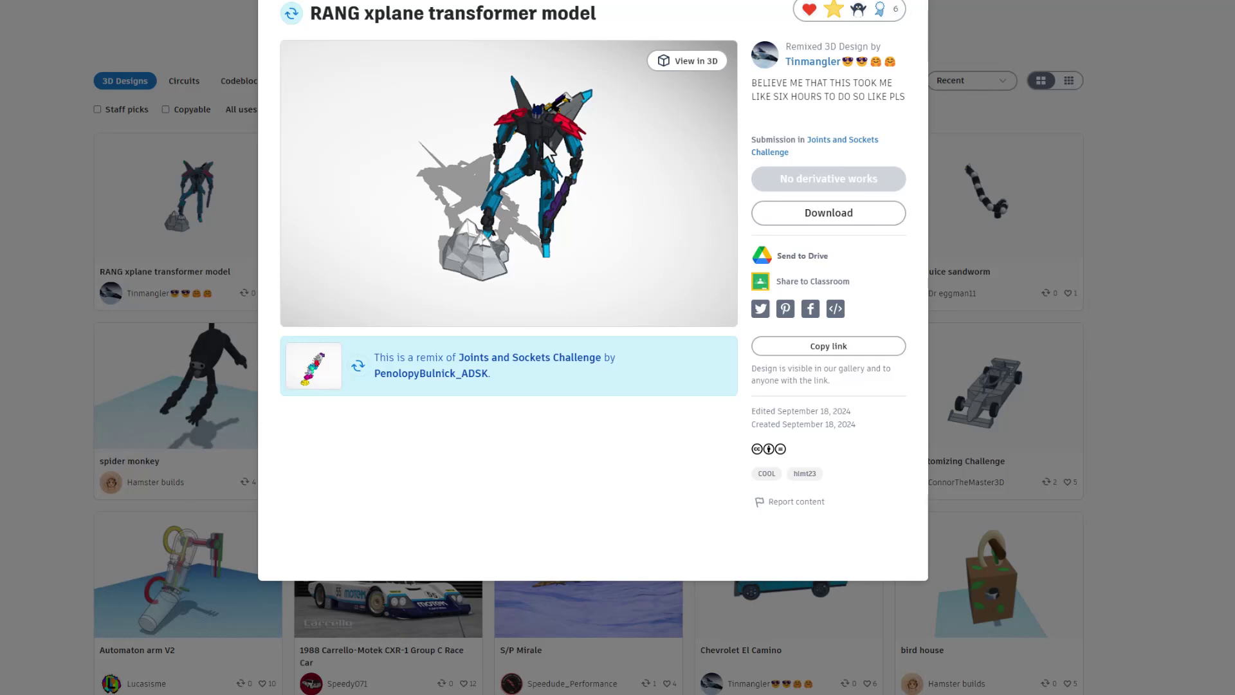
left_click(669, 62)
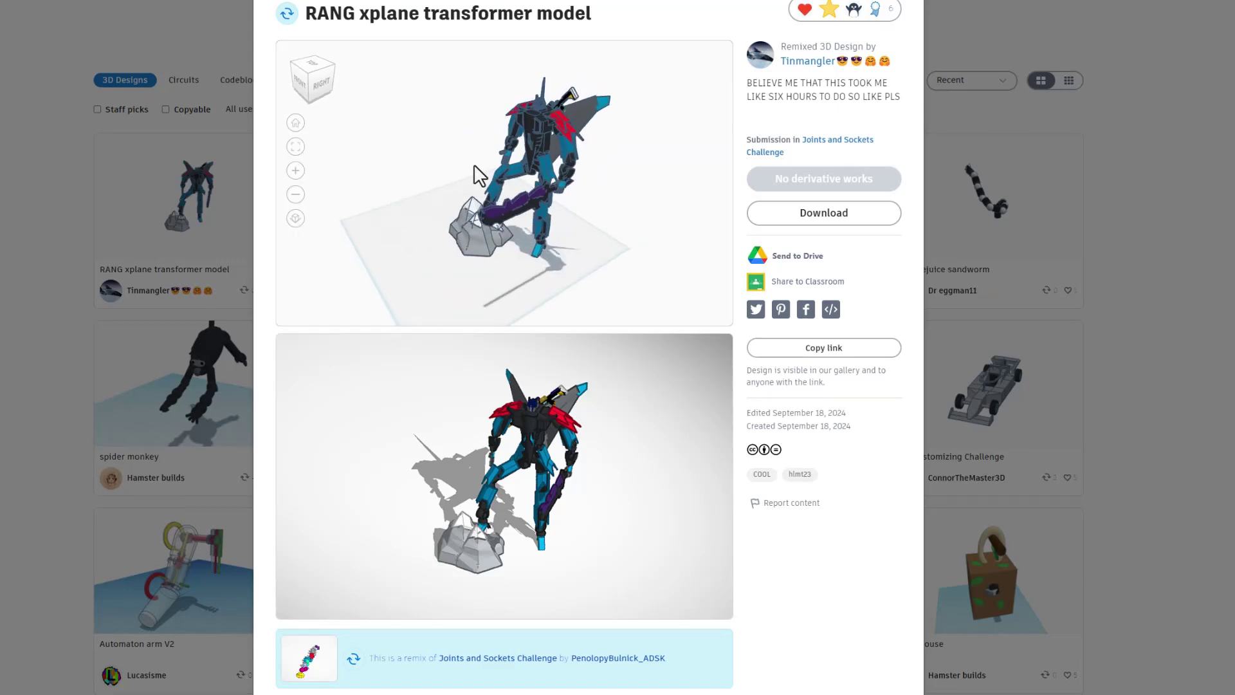
left_click_drag(519, 143, 491, 136)
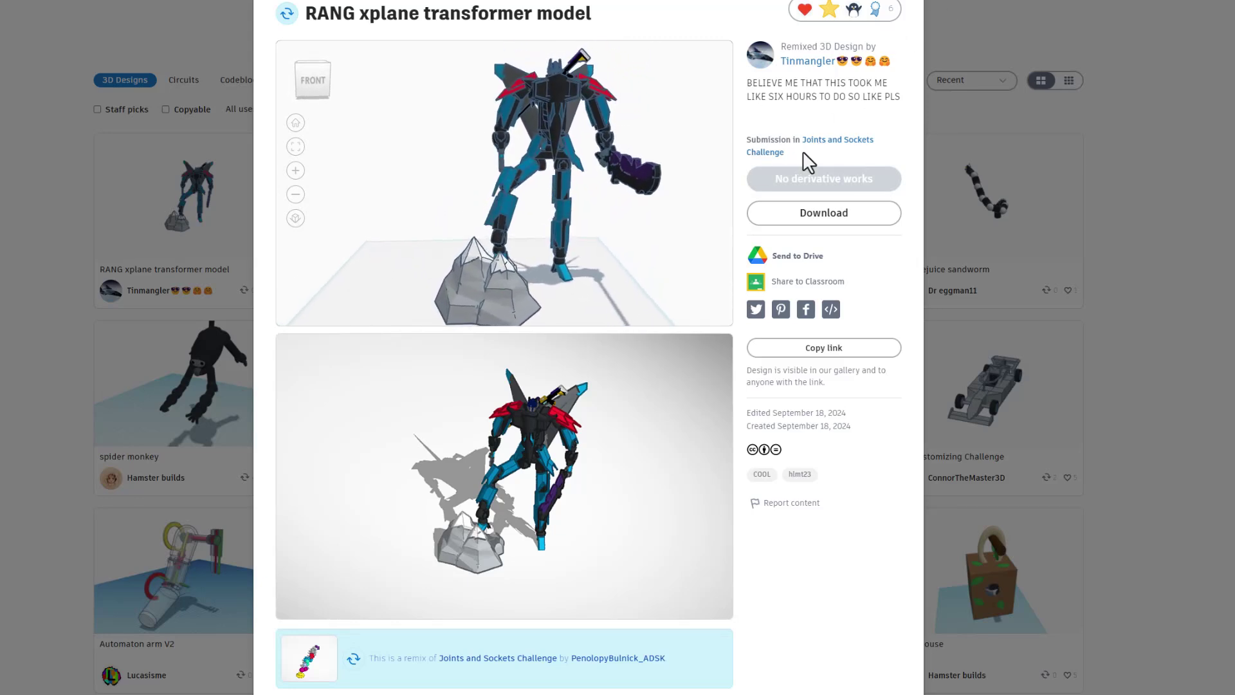
- Add a star reaction to the spider monkey design
left_click(949, 20)
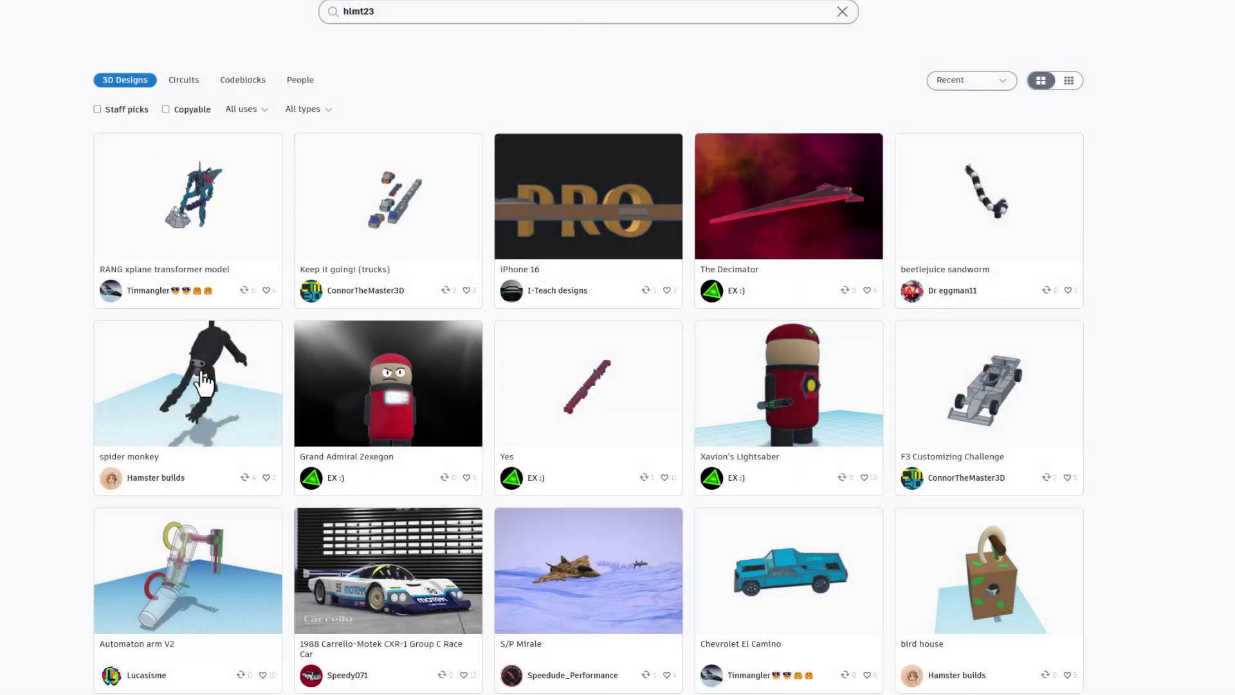
left_click(203, 381)
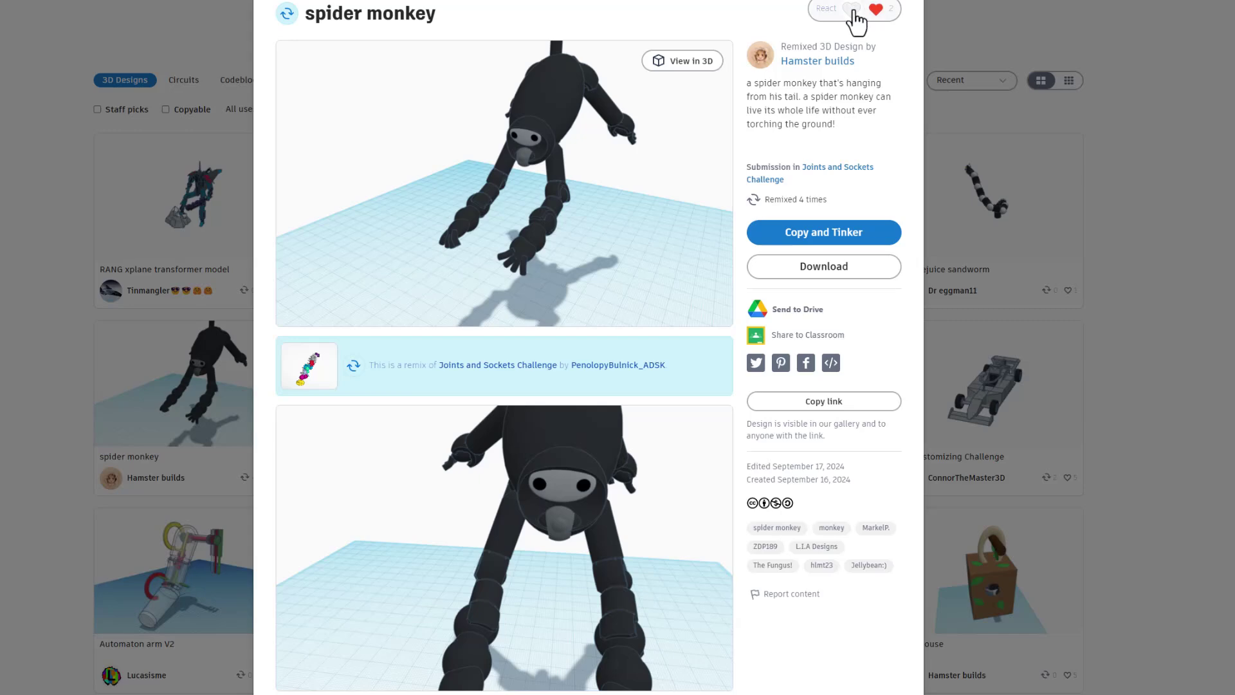
left_click(855, 13)
left_click(846, 74)
left_click(986, 10)
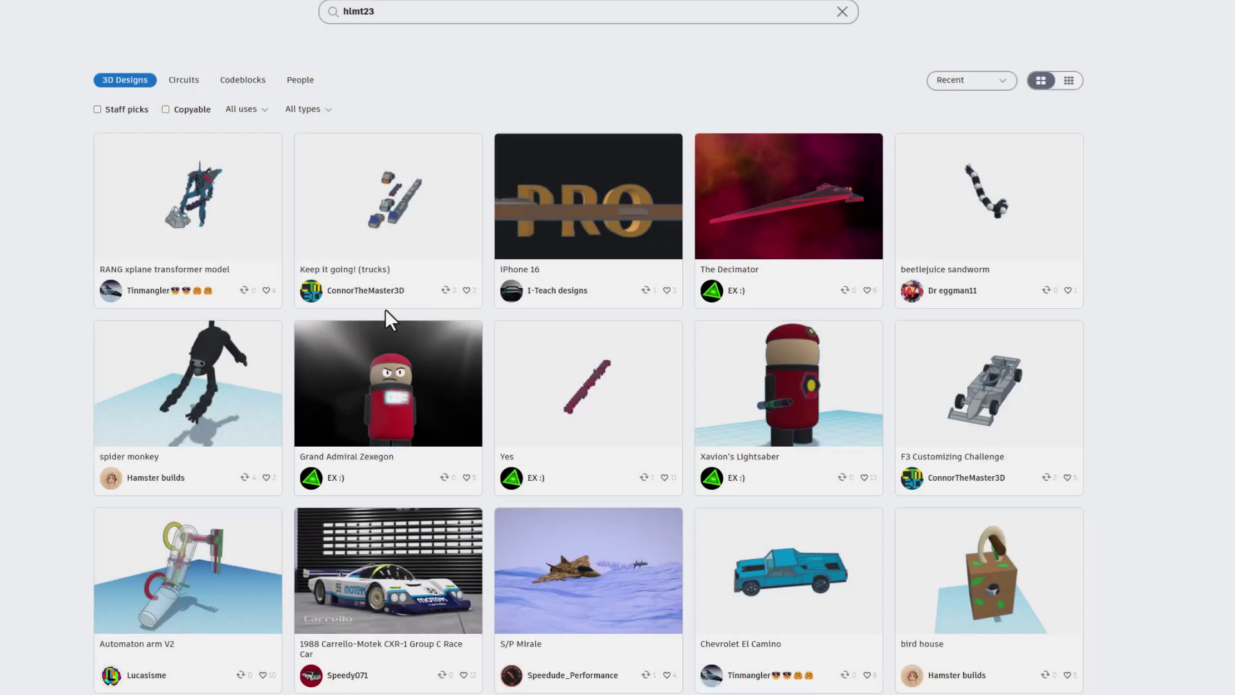
- Give the Grand Admiral Zexegon design an Awesome reaction
left_click(365, 409)
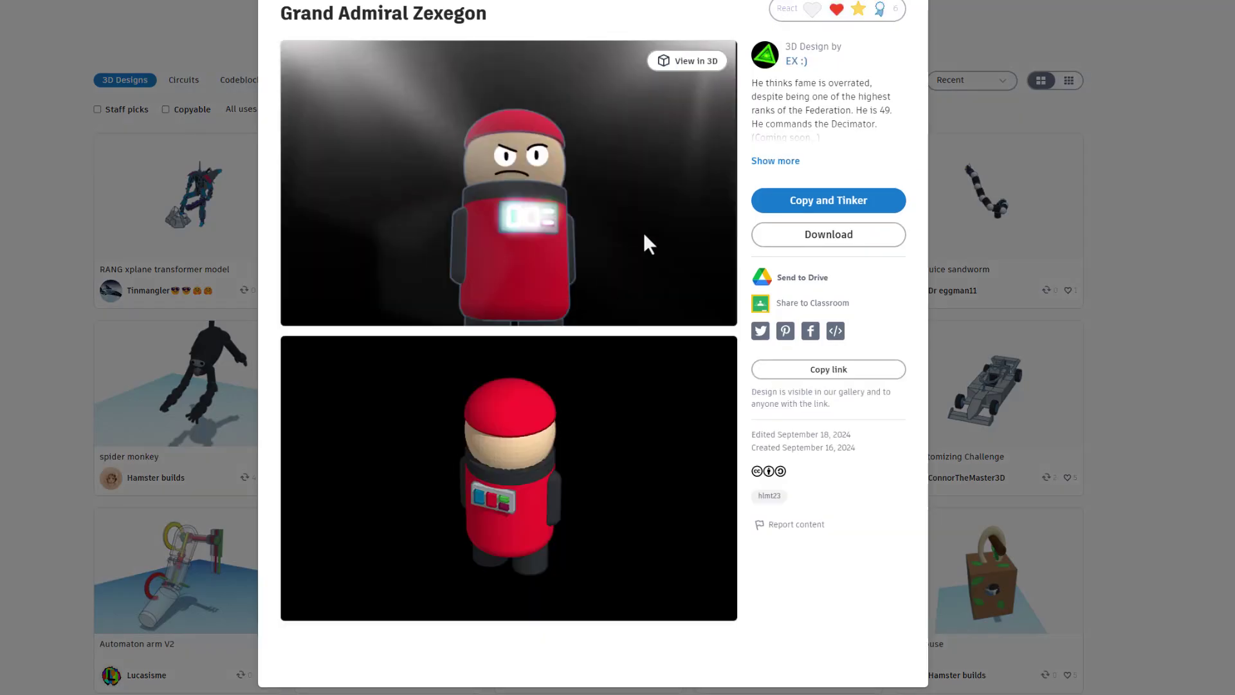
left_click(869, 24)
left_click(854, 74)
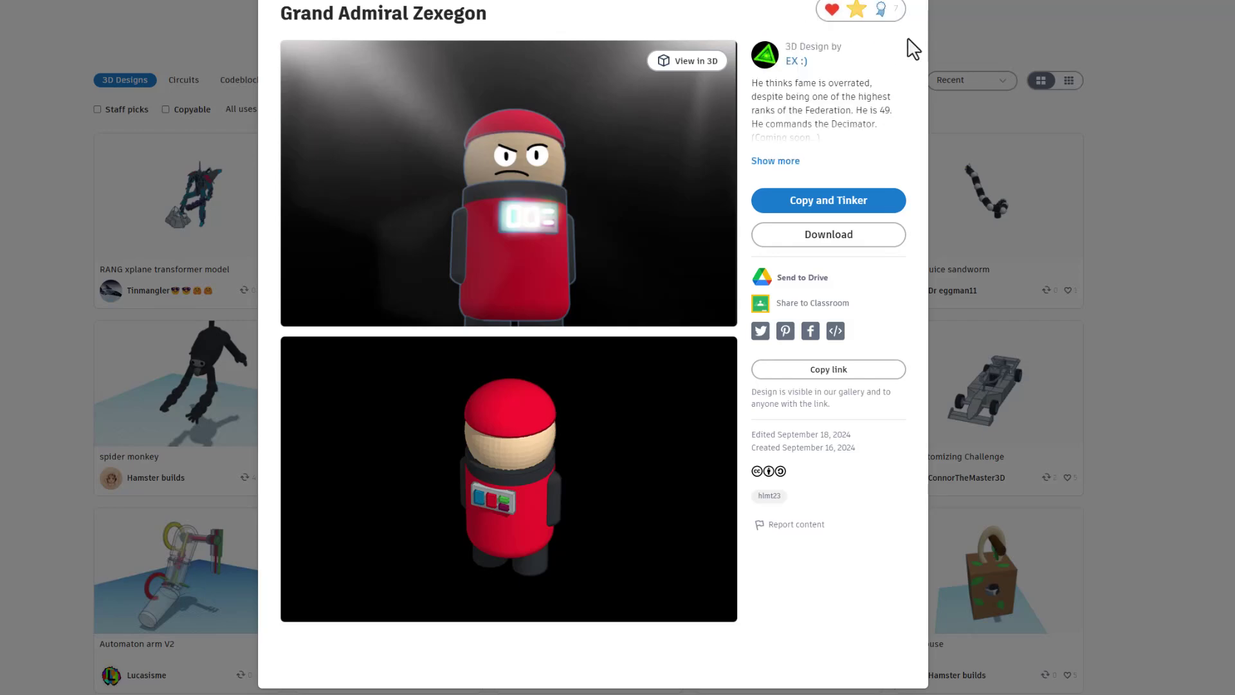
left_click(991, 14)
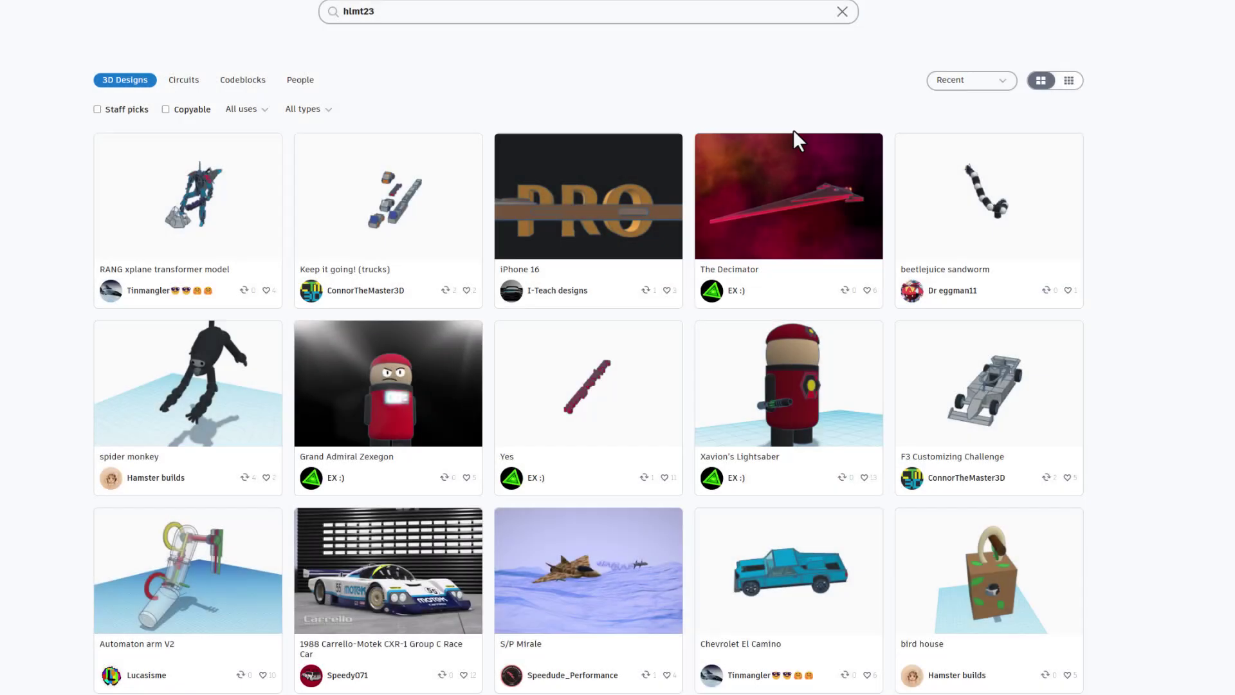
- React to the 1988 Carrello-Motek race car and inspect it from a low side view in 3D
left_click(395, 555)
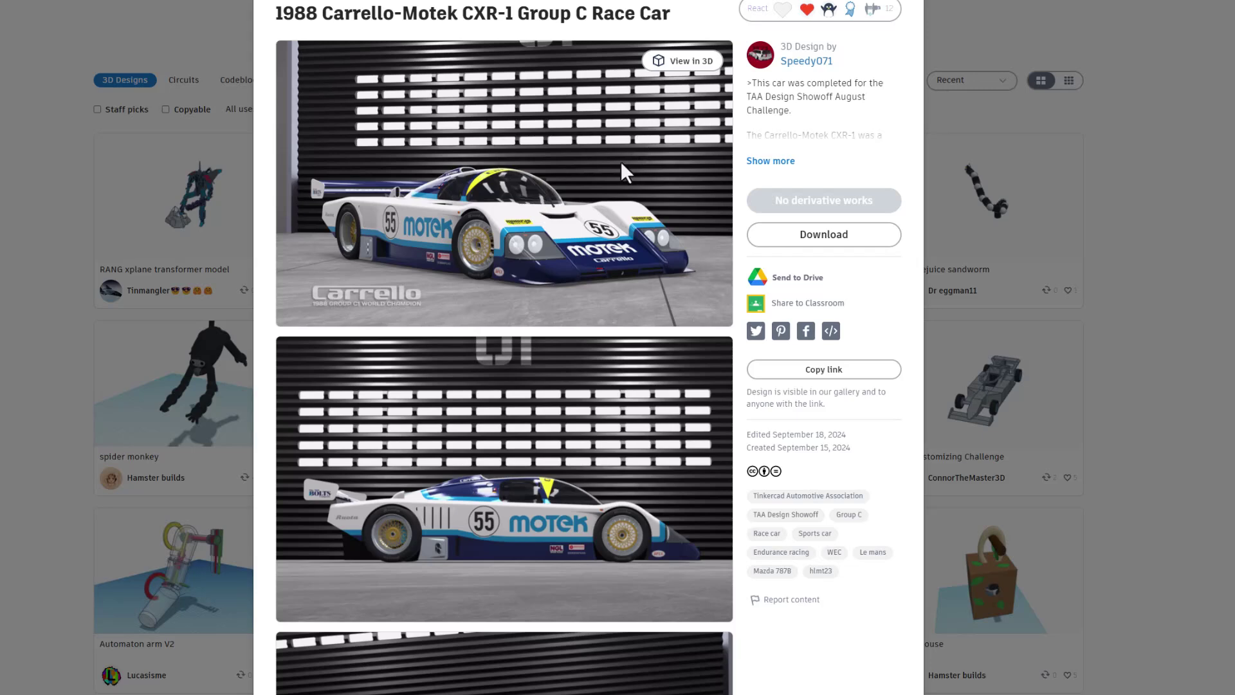
left_click(828, 20)
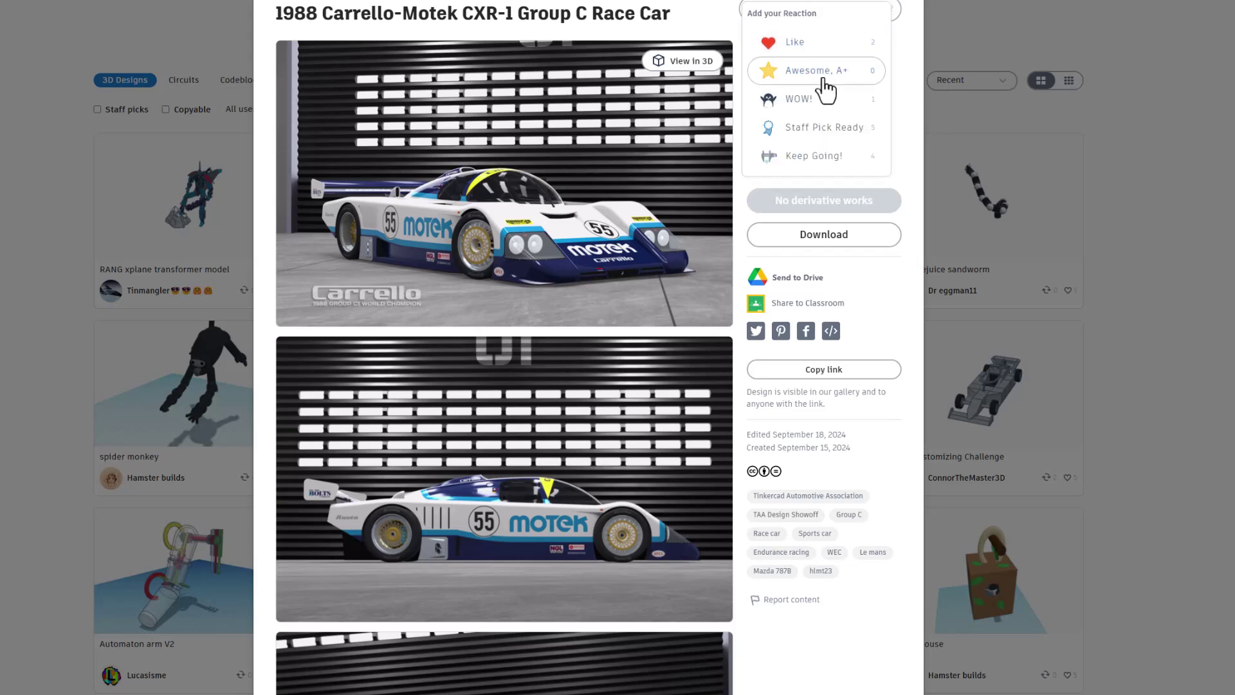
left_click(822, 100)
left_click(552, 169)
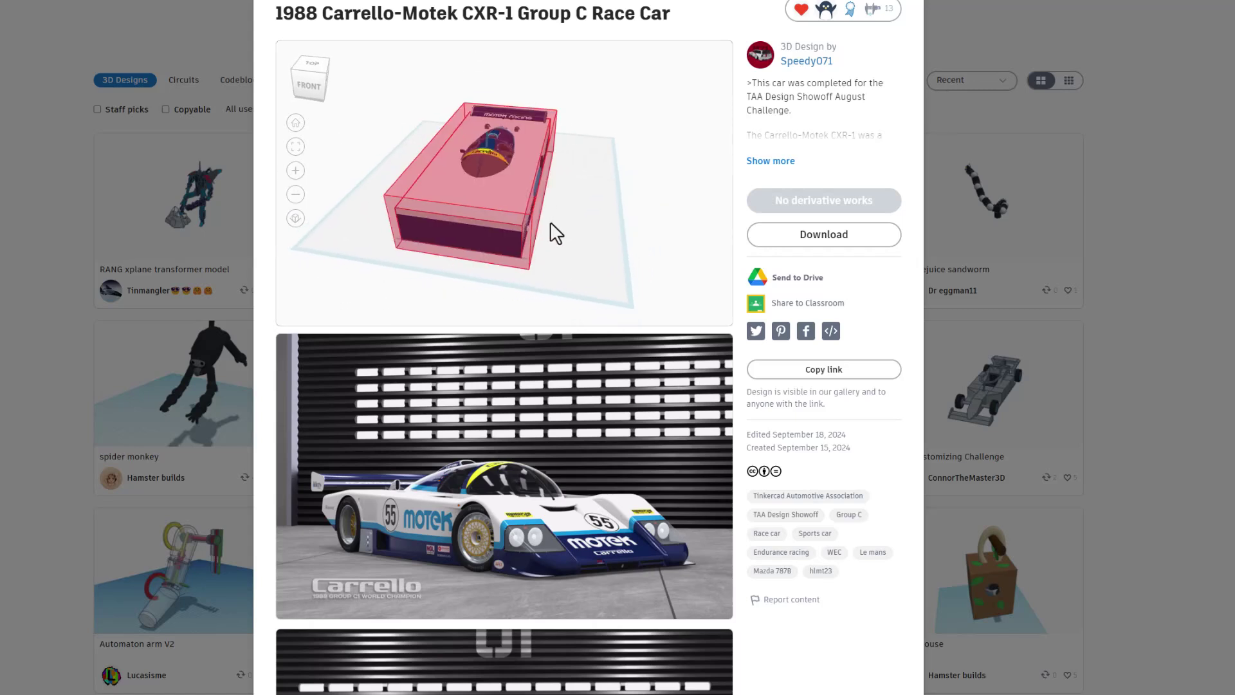
left_click_drag(508, 218, 80, 173)
scroll(551, 167, "up", 5)
- Go from the gallery to Your designs and start a new blank 3D design
left_click(80, 172)
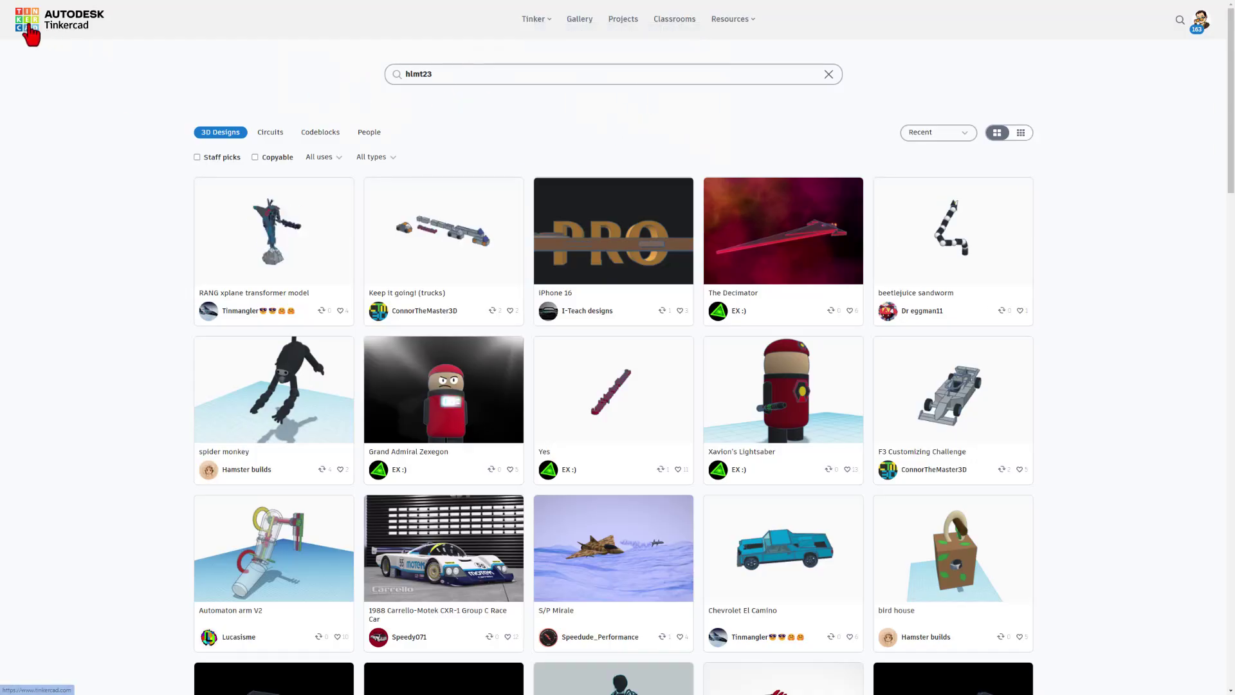
left_click(29, 29)
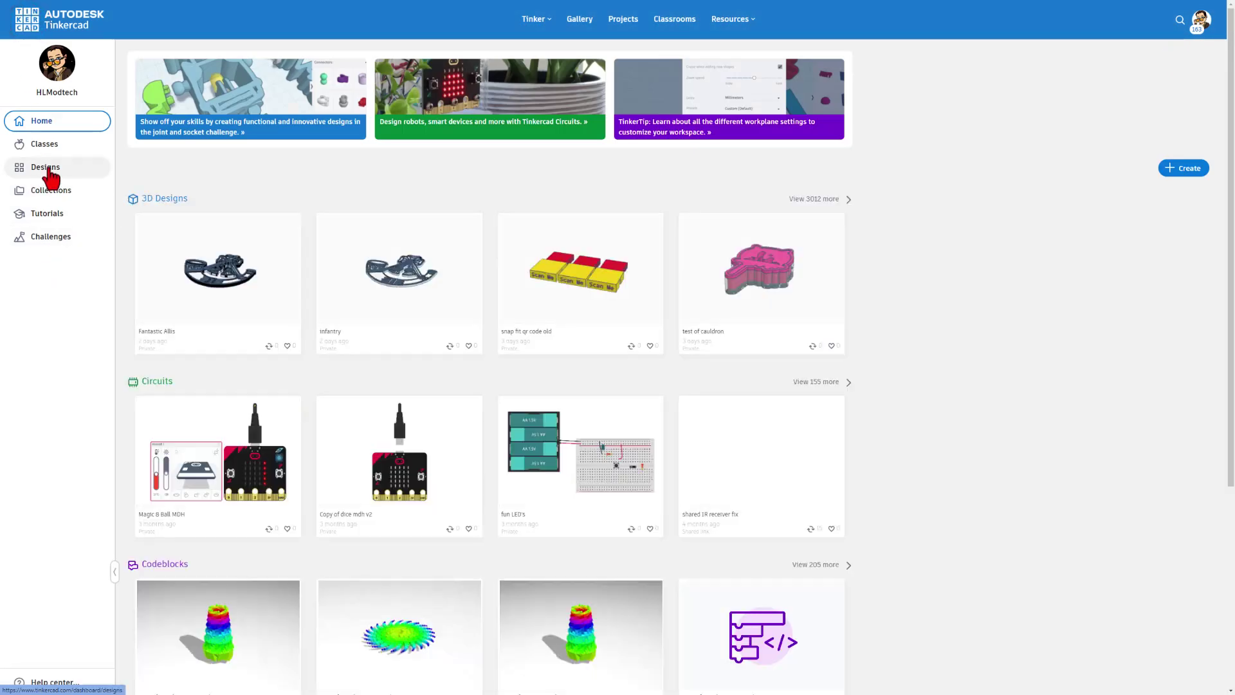
left_click(47, 168)
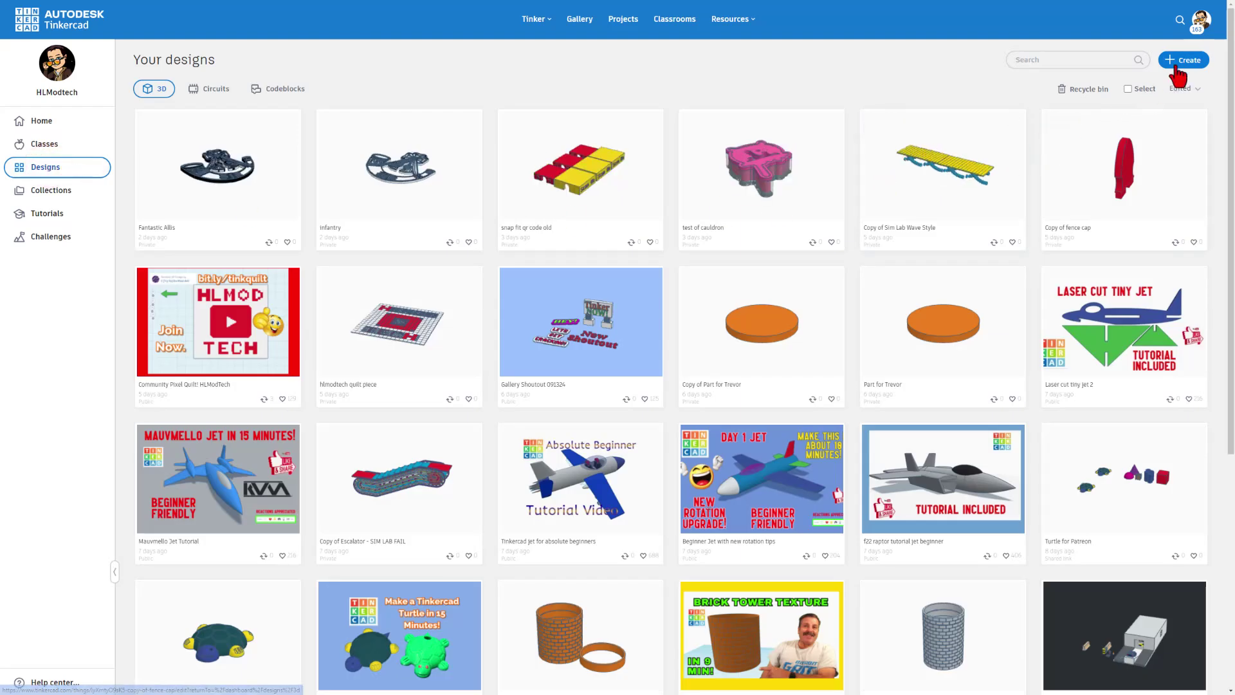
left_click(1180, 62)
left_click(1161, 87)
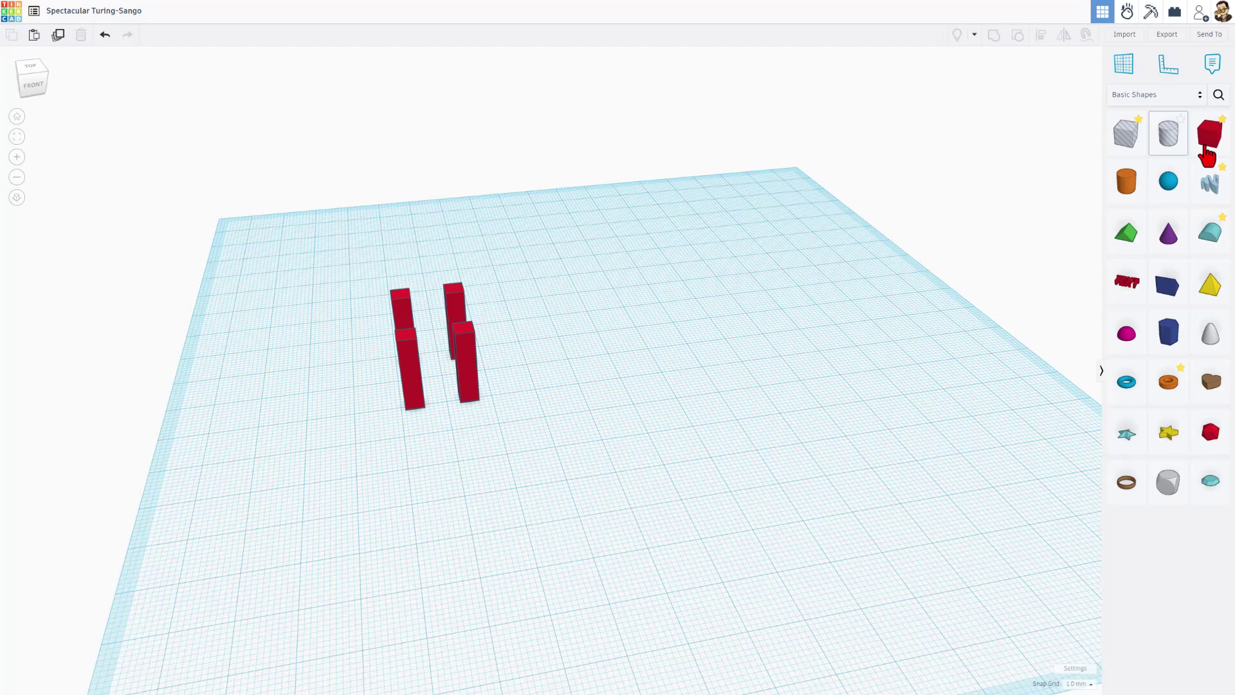
- Place a box over the four legs and size it into a seat 10 high and 16 wide
left_click_drag(1206, 154, 398, 297)
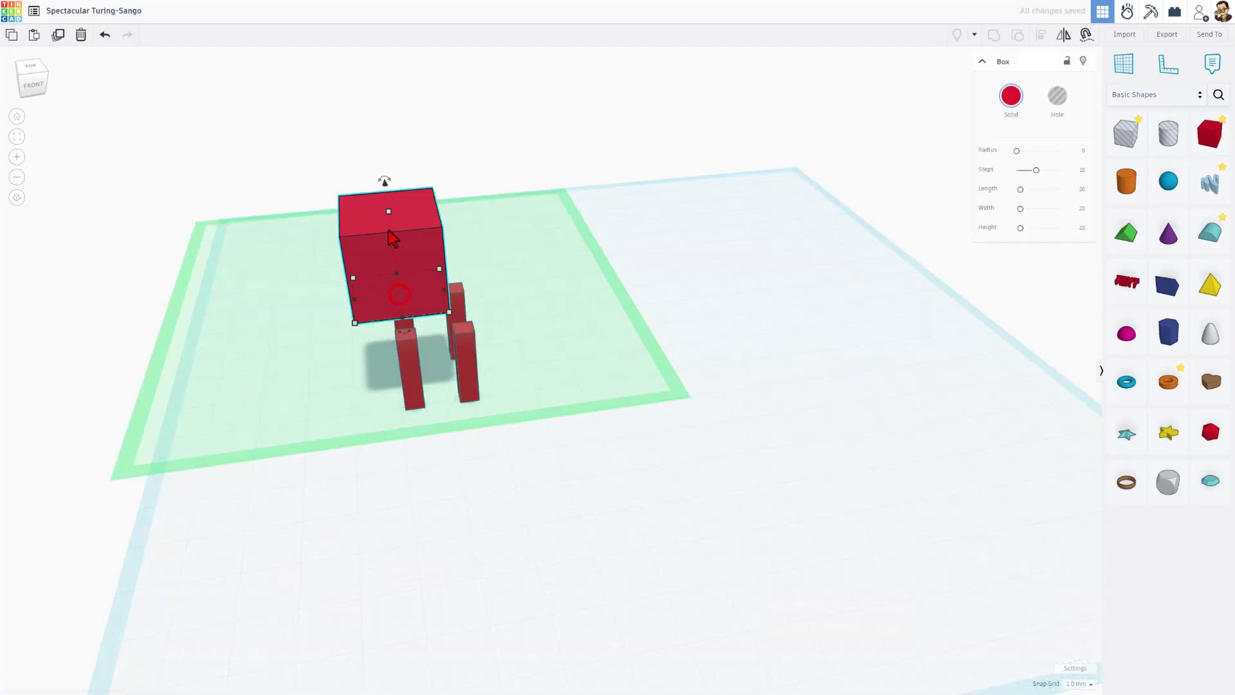
left_click_drag(391, 219, 425, 345)
left_click_drag(488, 311, 468, 316)
right_click_drag(468, 316, 469, 242)
mouse_move(515, 221)
left_mouse_down()
mouse_move(531, 221)
mouse_move(509, 231)
left_mouse_up()
right_click_drag(538, 328, 468, 336)
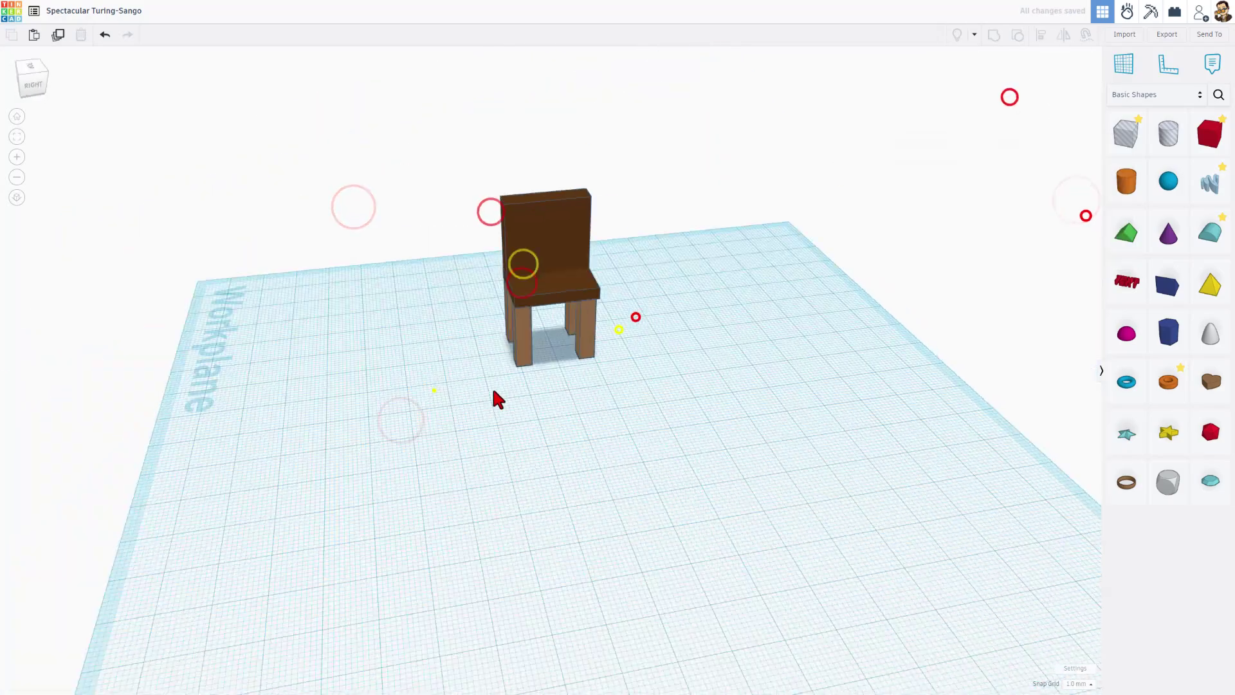
right_click_drag(498, 398, 1058, 245)
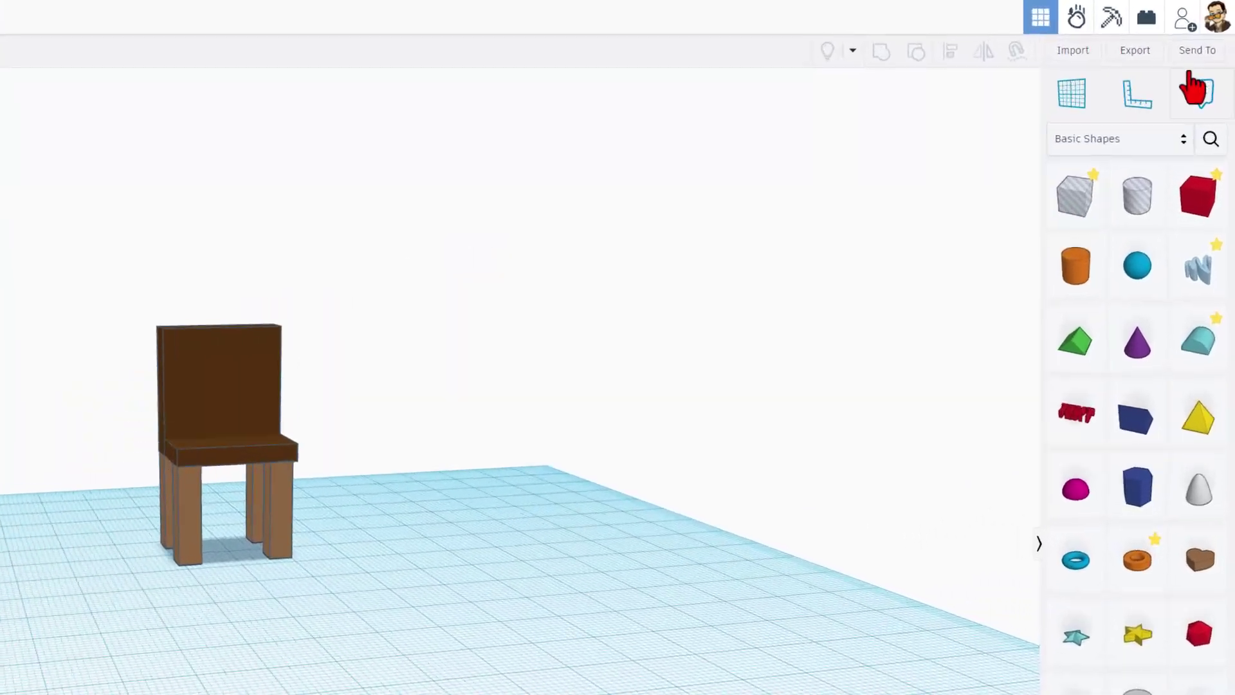
- Generate a new collaboration link for the chair and copy it
left_click(1181, 21)
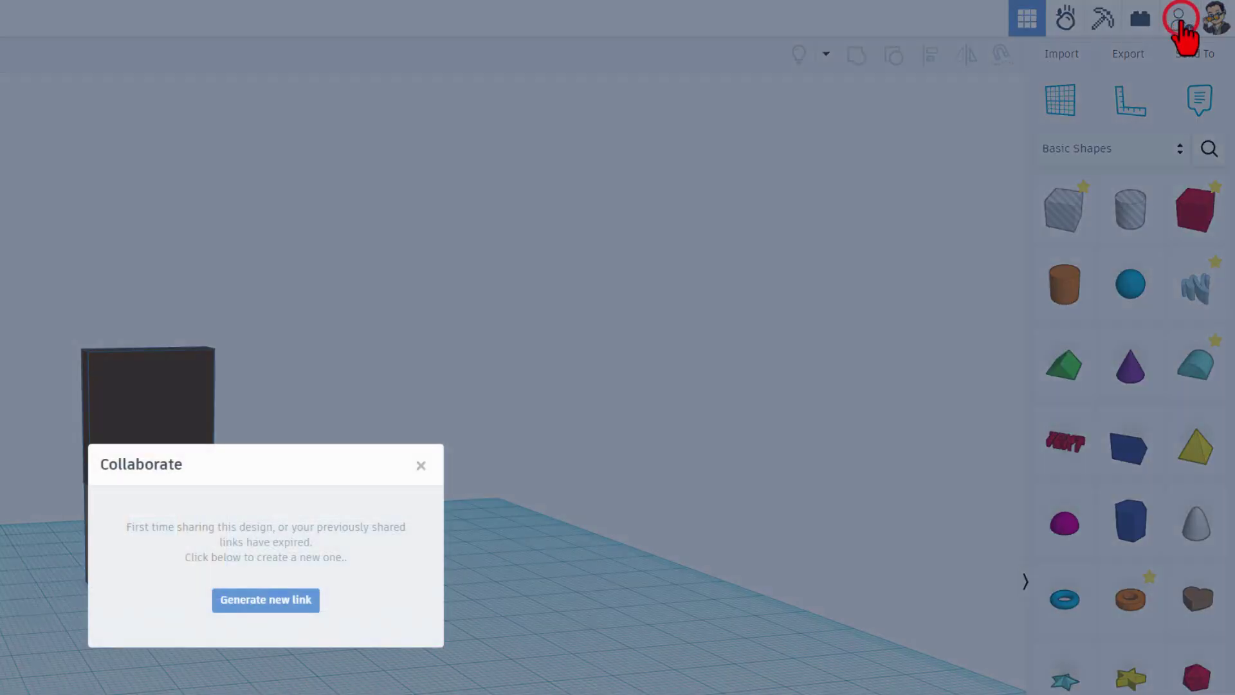
left_click(281, 596)
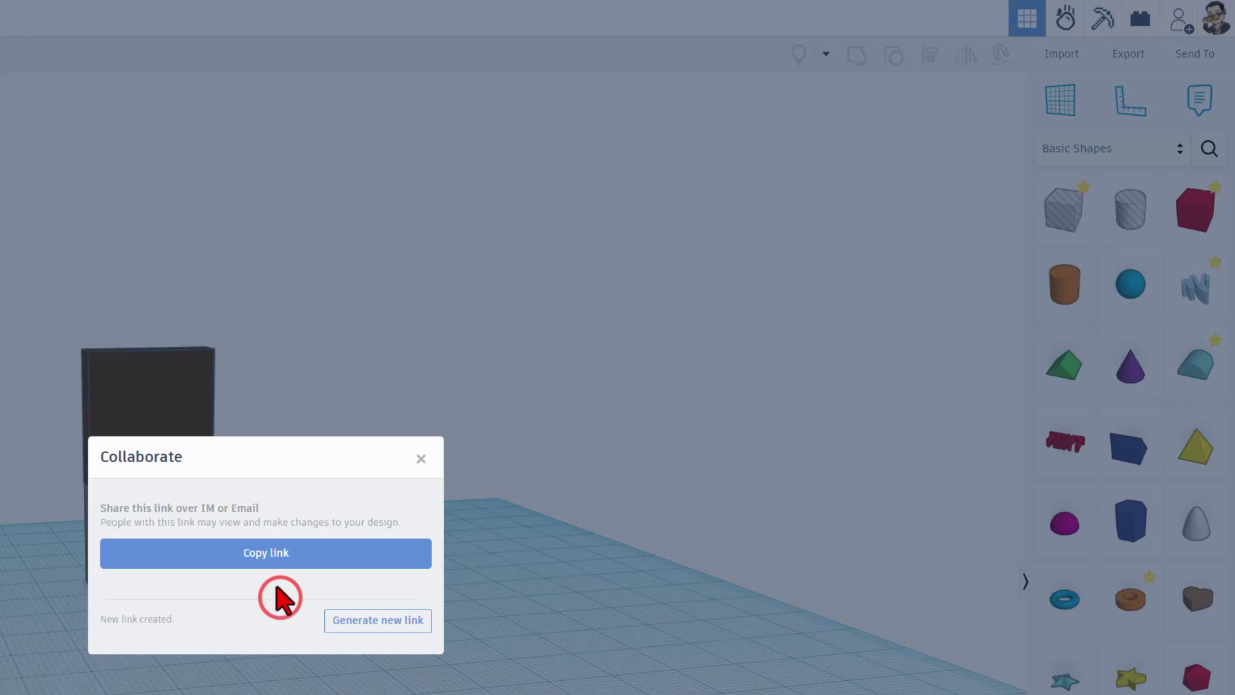
left_click(278, 553)
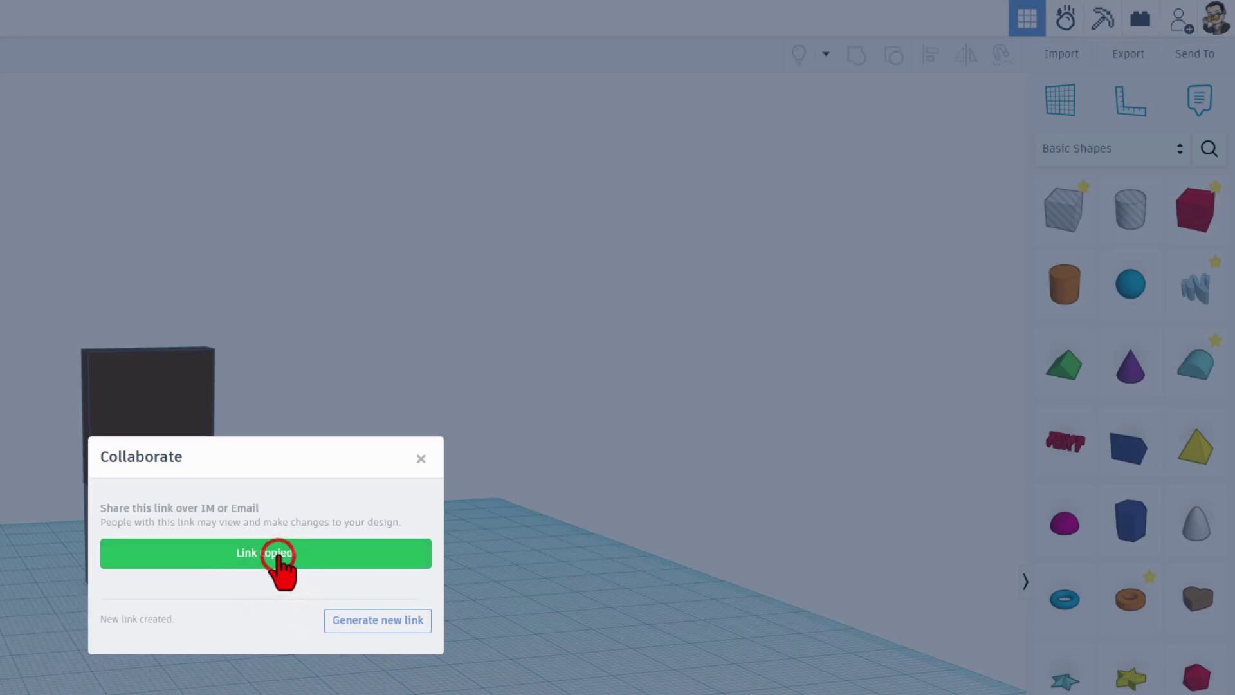
left_click(421, 455)
right_click_drag(571, 298, 562, 367)
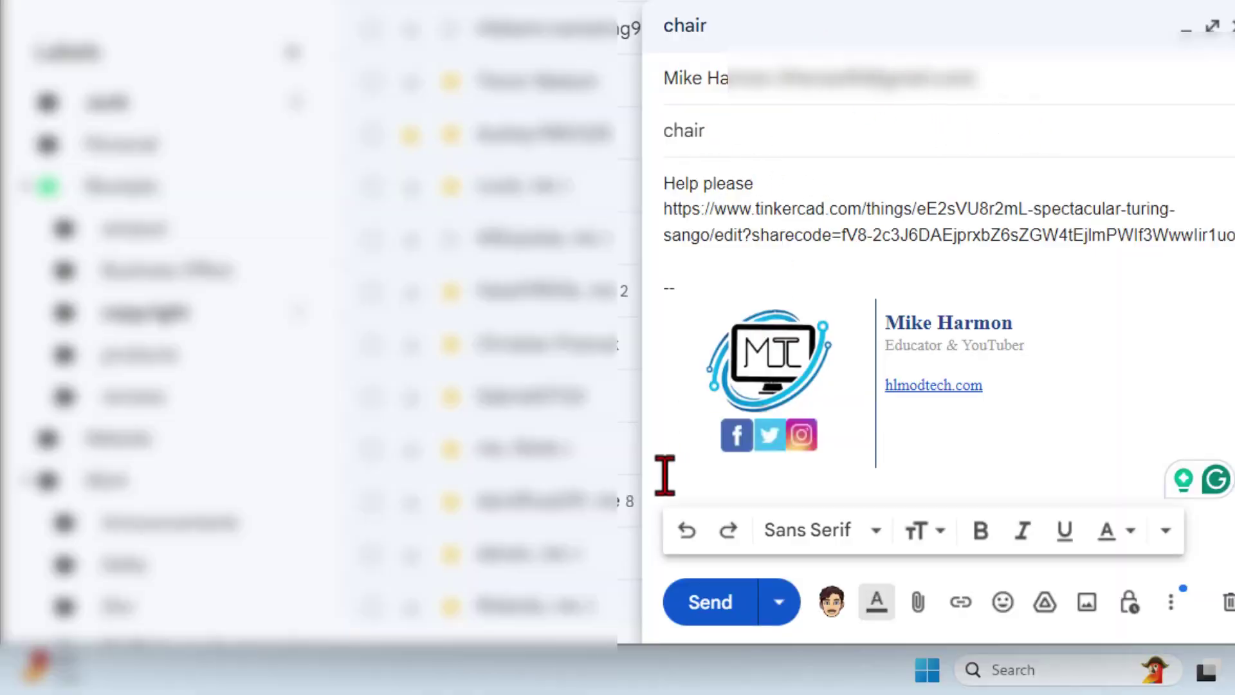
- Send the 'chair' email with 'Help please' and the collaboration link
left_click(722, 611)
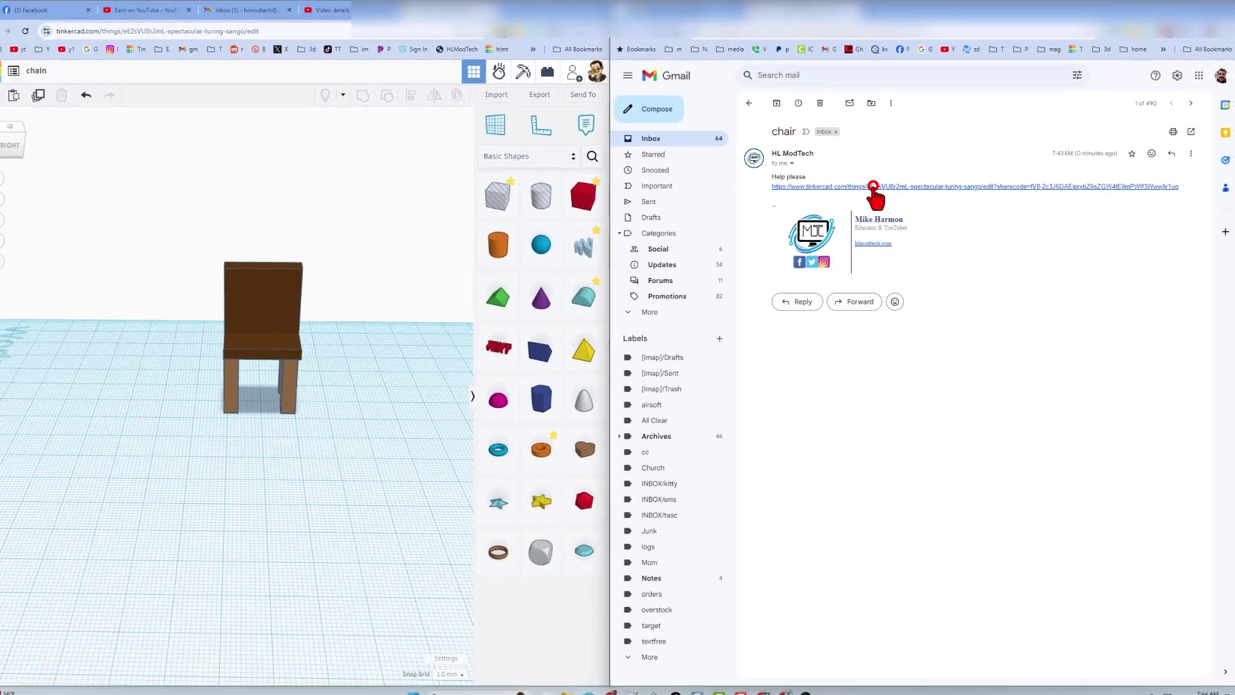
- Open the emailed chair link and pin a 'Hey, cool project' note on the seat
left_click(795, 292)
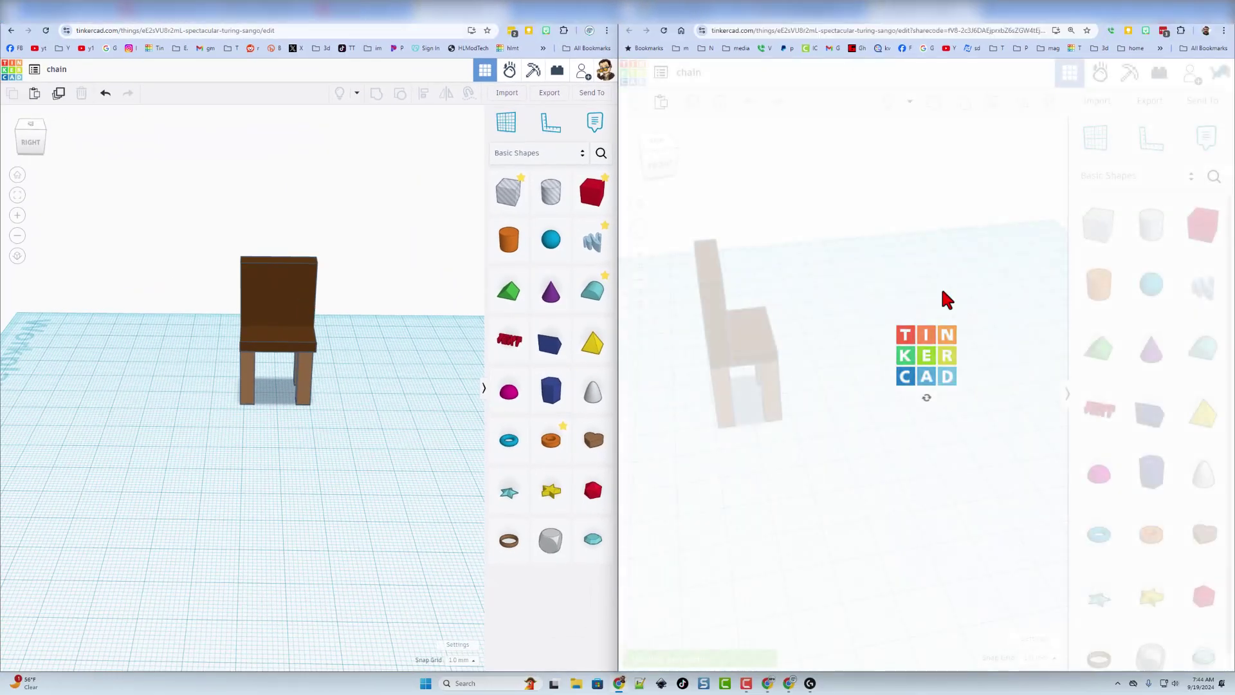
right_click_drag(900, 376, 830, 360)
mouse_move(384, 446)
right_mouse_down()
mouse_move(303, 427)
mouse_move(399, 444)
right_mouse_up()
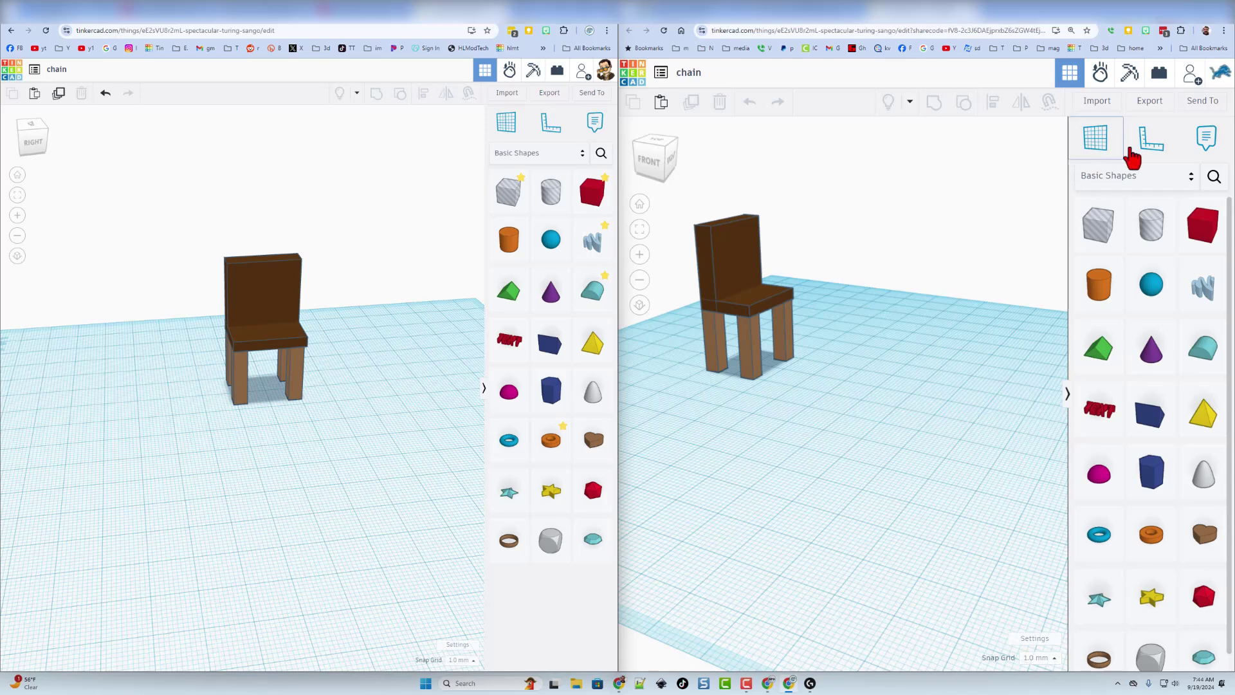
left_click(1206, 137)
left_click(736, 303)
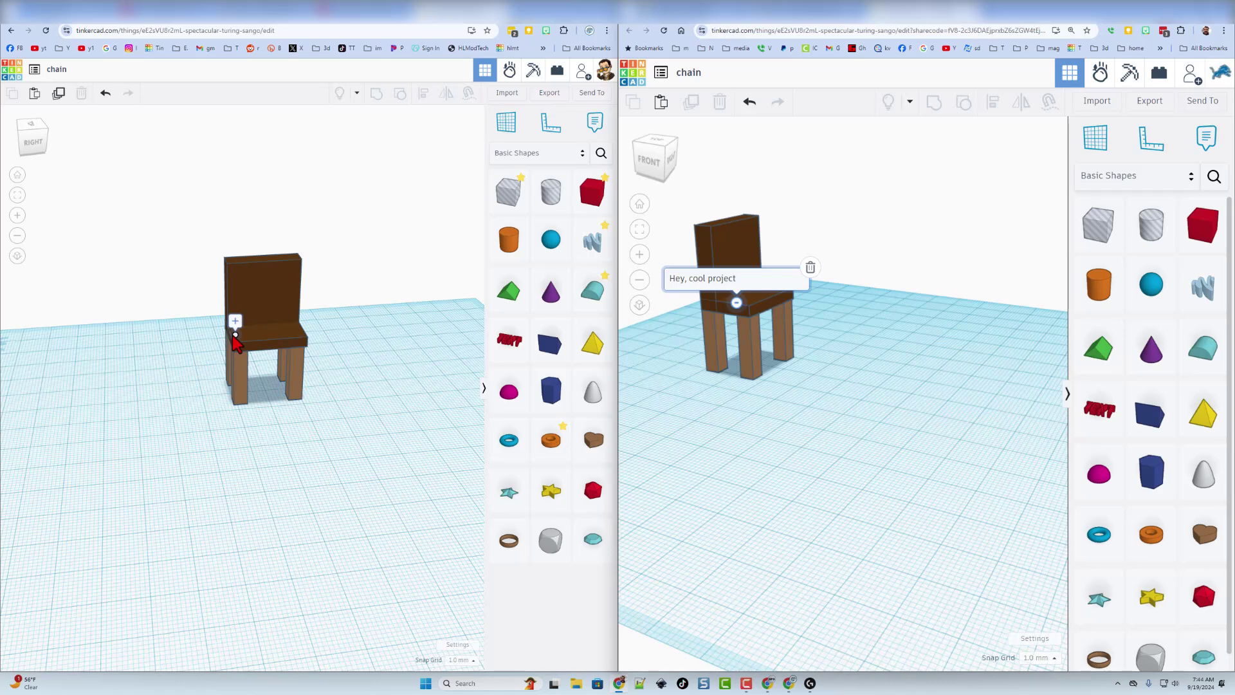
left_click(235, 325)
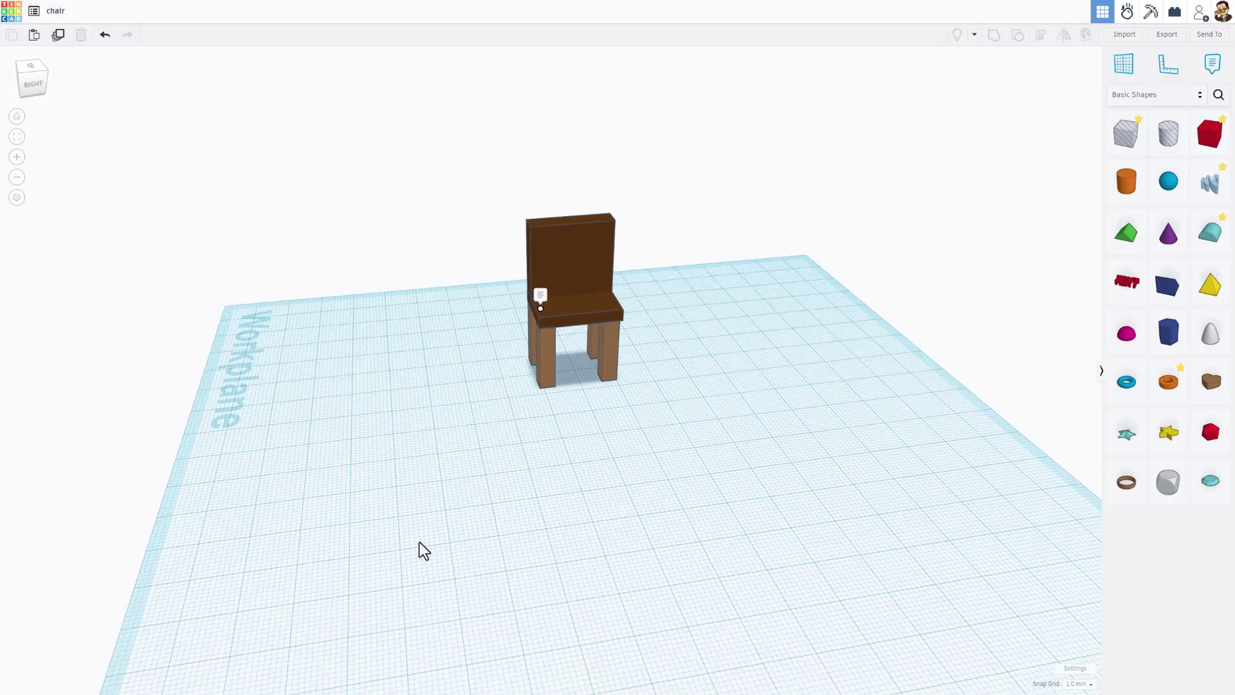
- Orbit around the chair, then return to the Your designs dashboard
right_click_drag(314, 248, 211, 234)
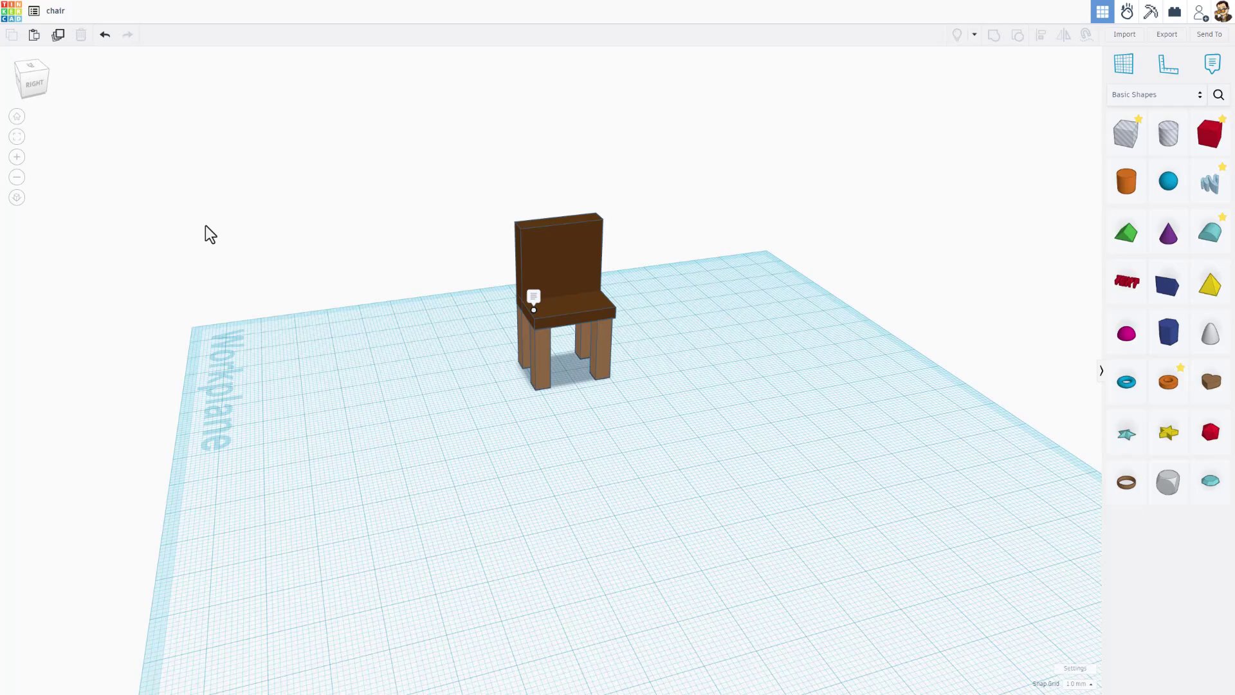
left_click(10, 13)
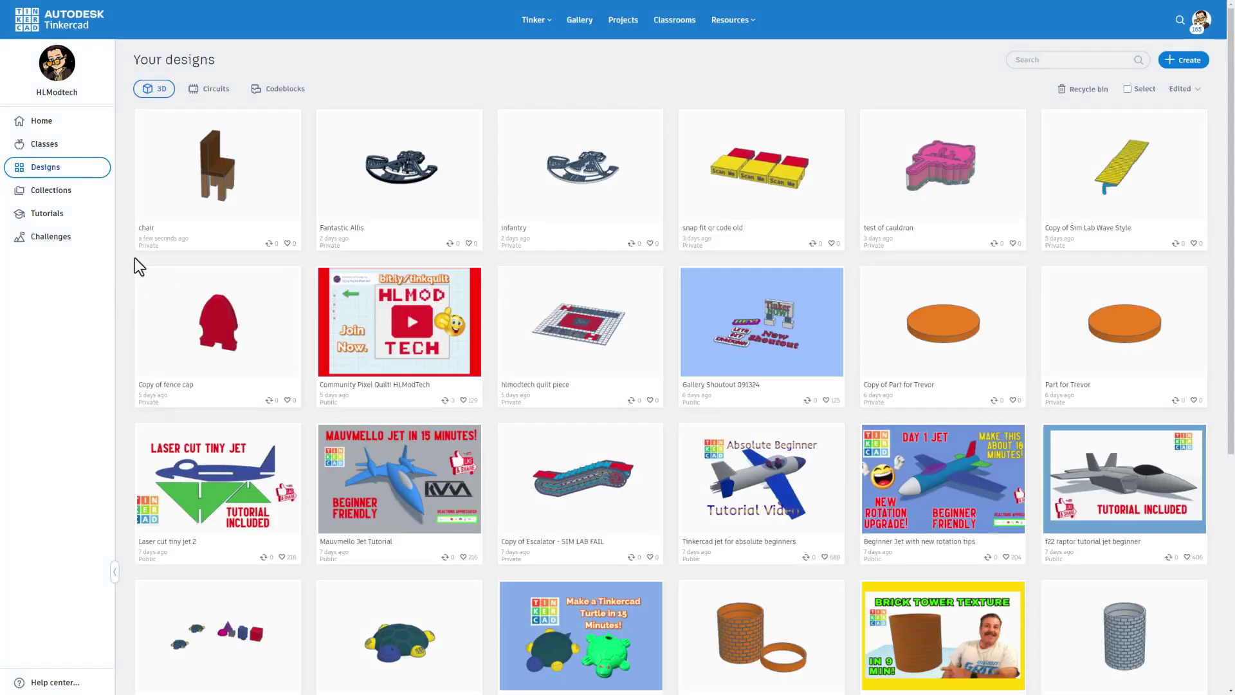
- Open the Design properties of 'How to collaborate and share in 2024'
left_click(162, 230)
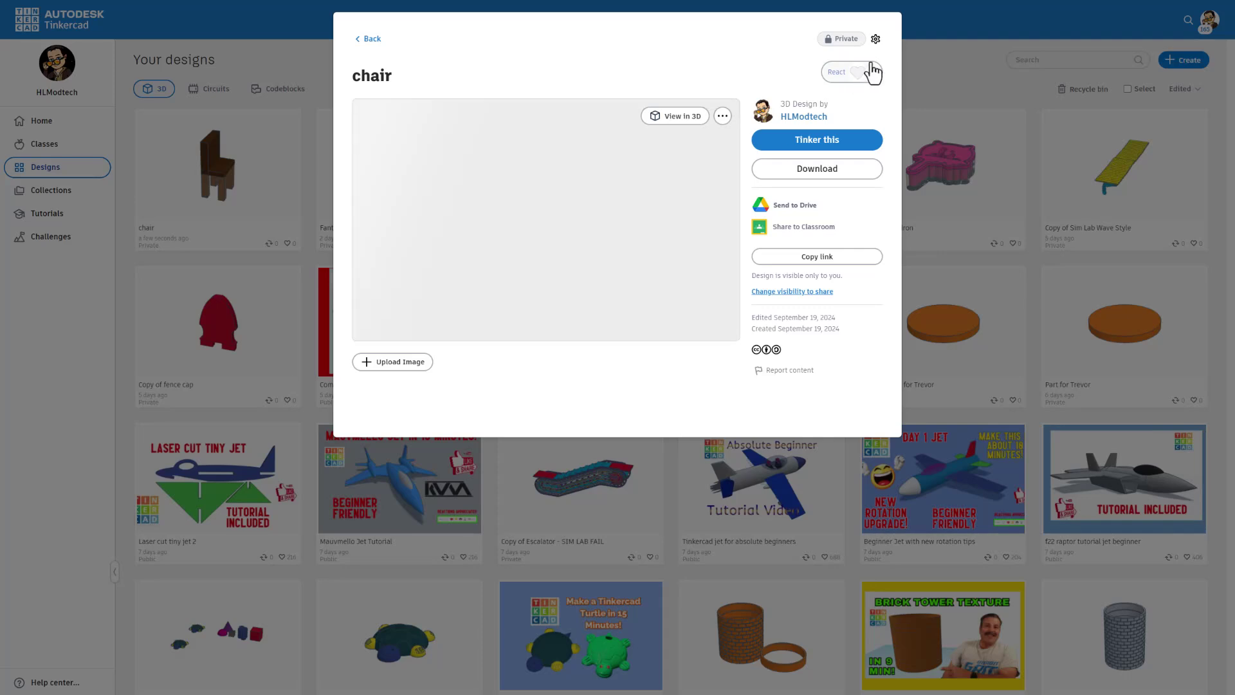
left_click(876, 40)
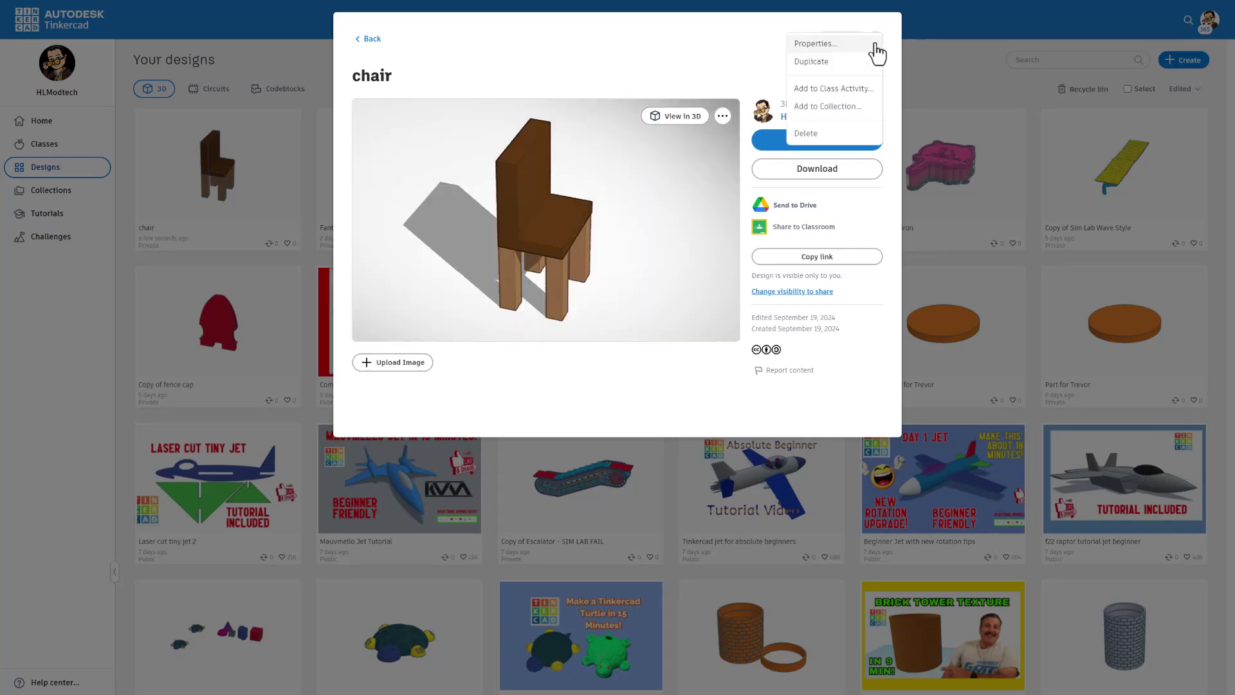
left_click(871, 45)
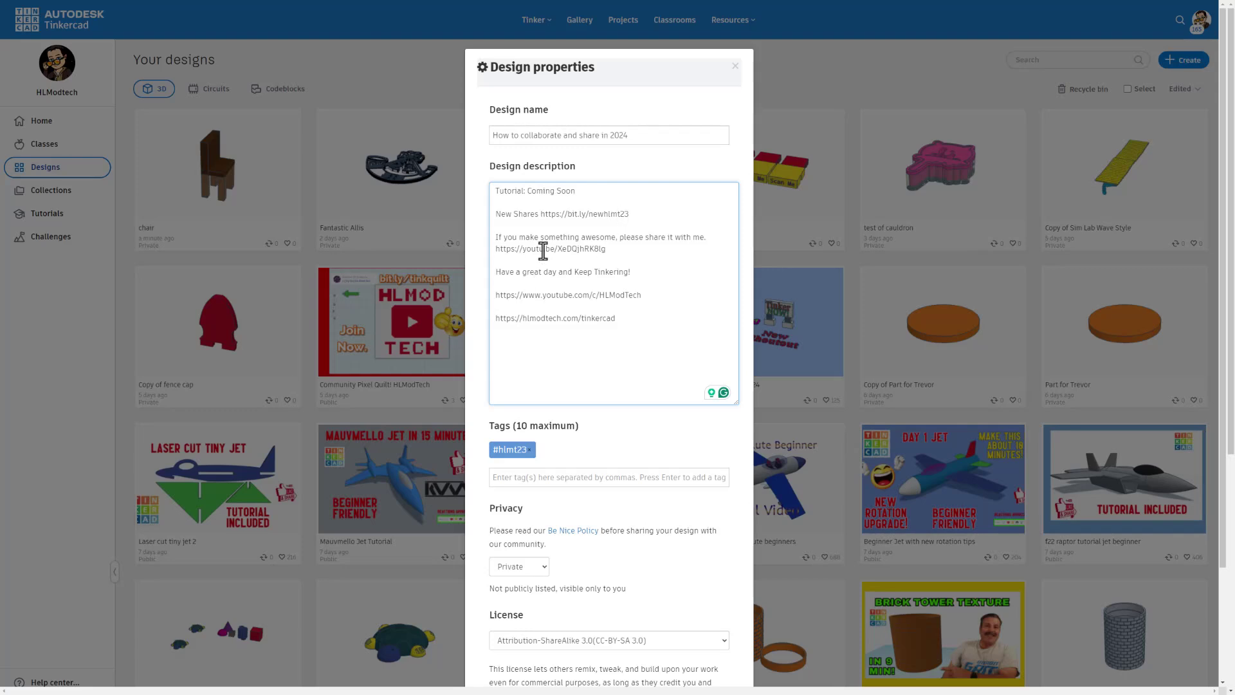
- Add the tags share, collab and collaborate next to #hlmt23
scroll(582, 363, "down", 2)
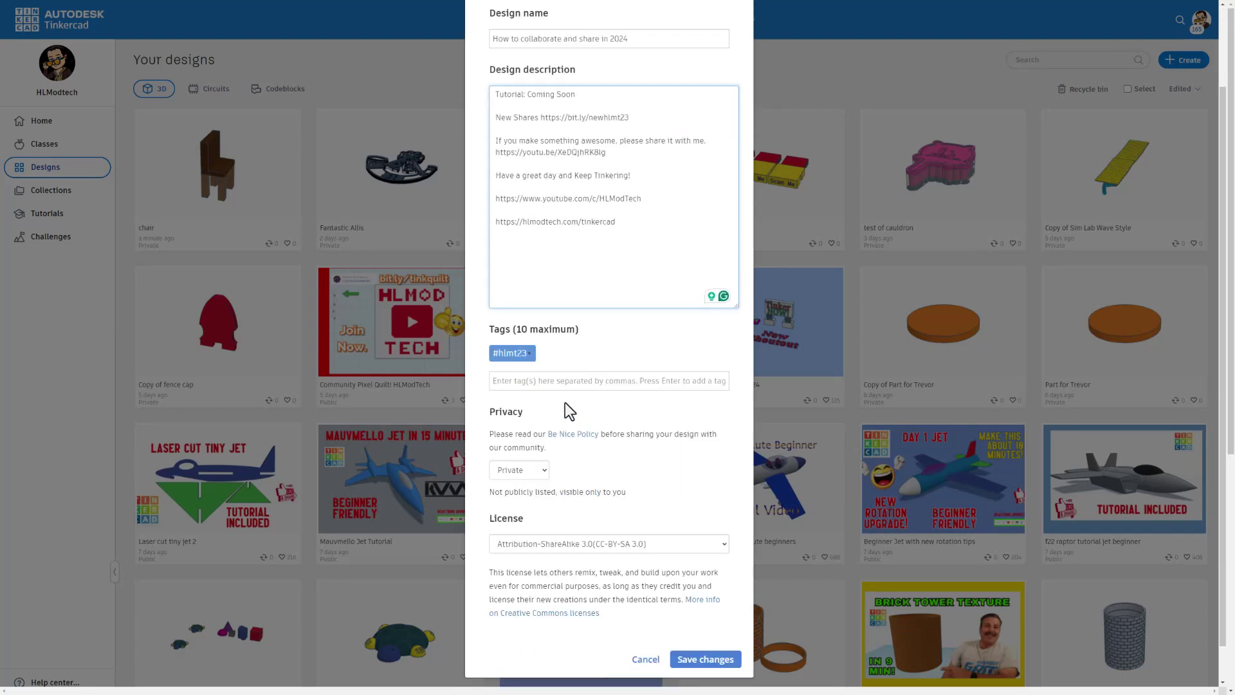
left_click(521, 380)
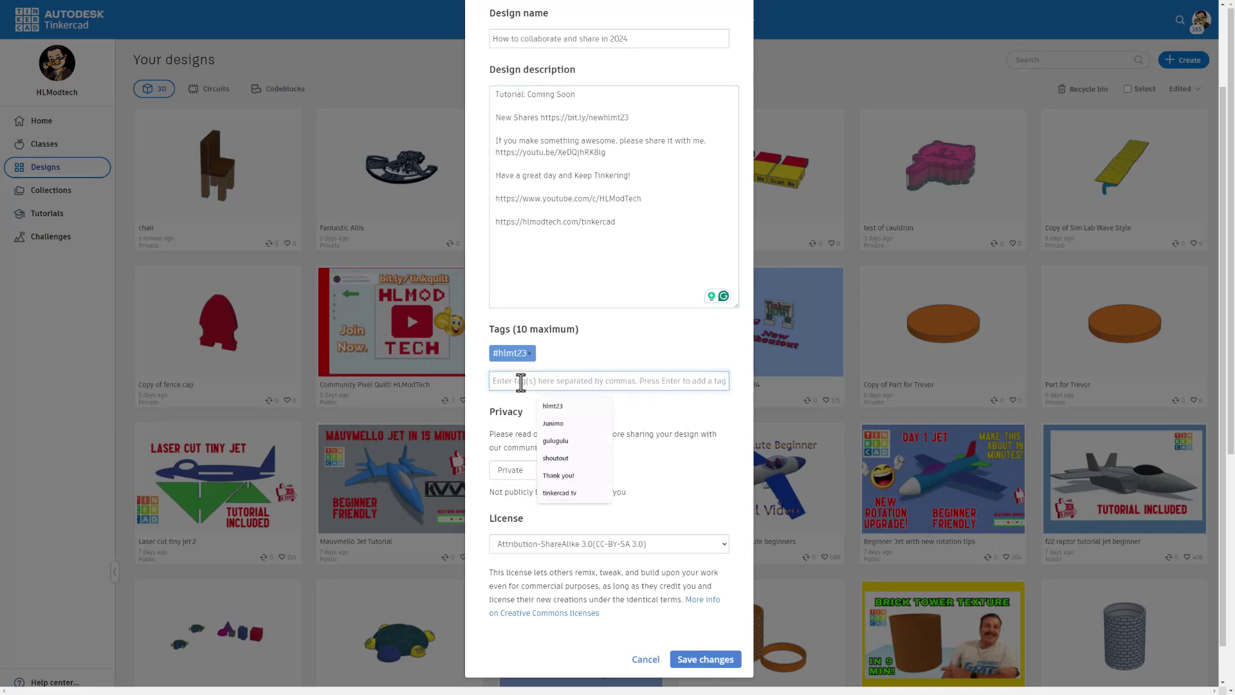
type("share")
key("Return")
type("collab")
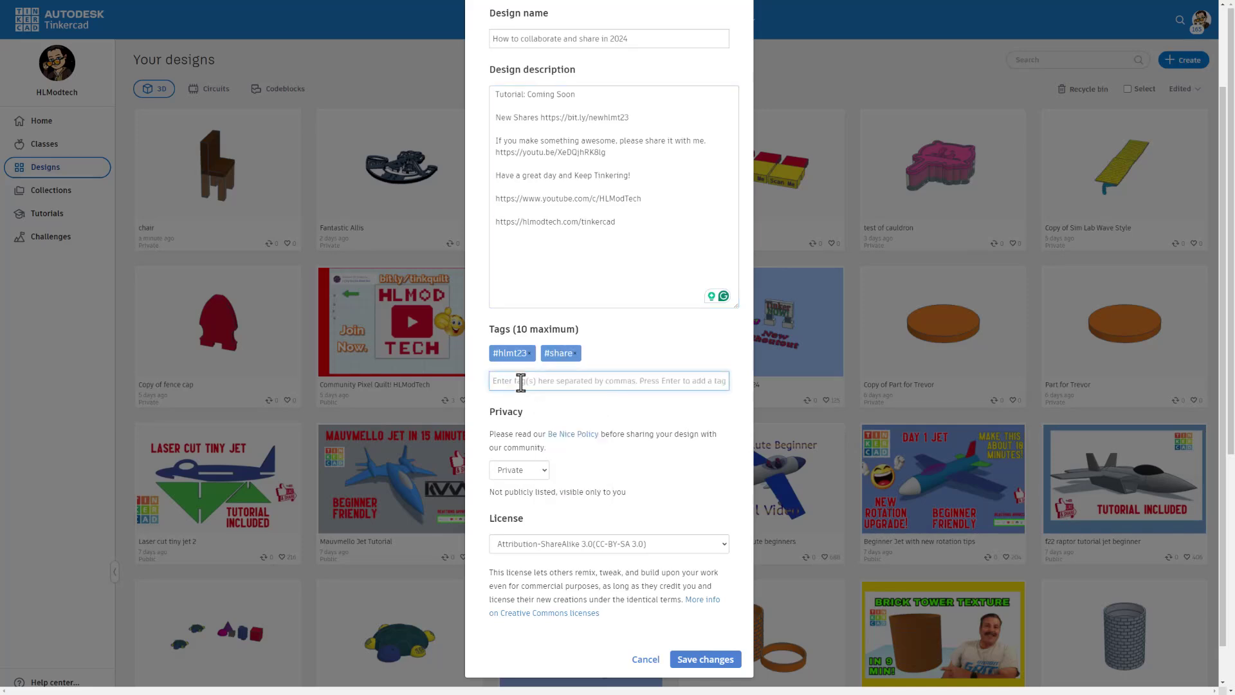
key("Return")
type("collaborat")
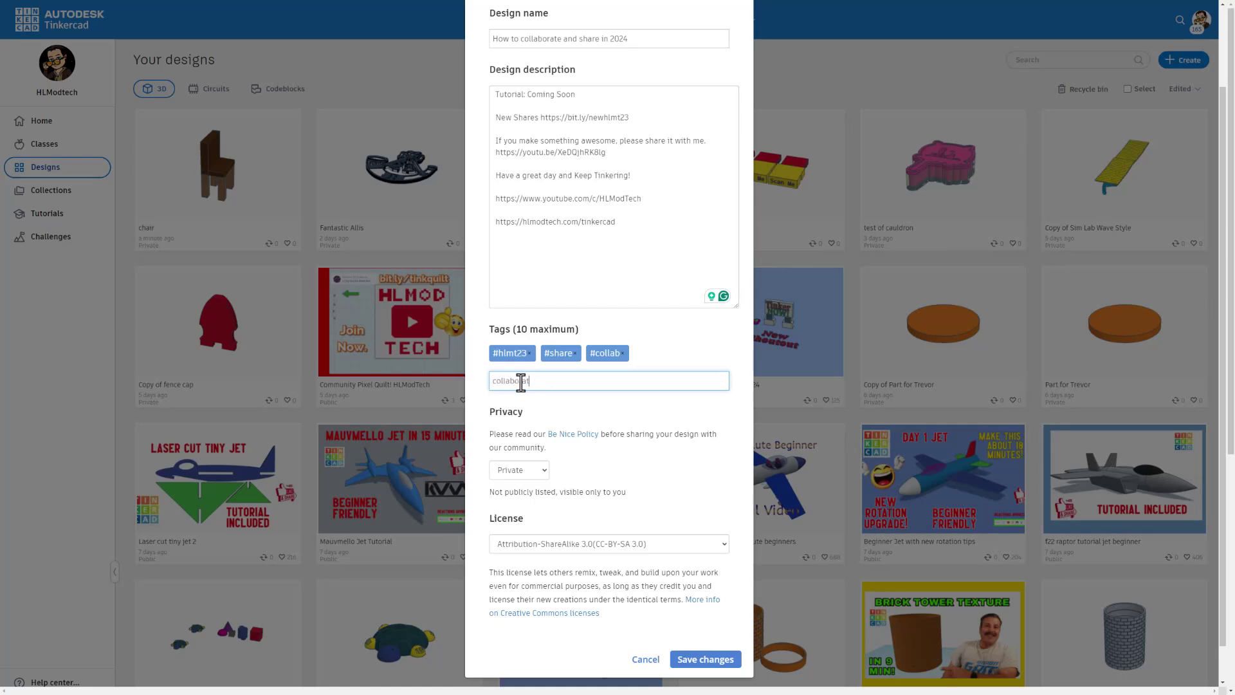
type("e")
key("Return")
scroll(534, 392, "down", 1)
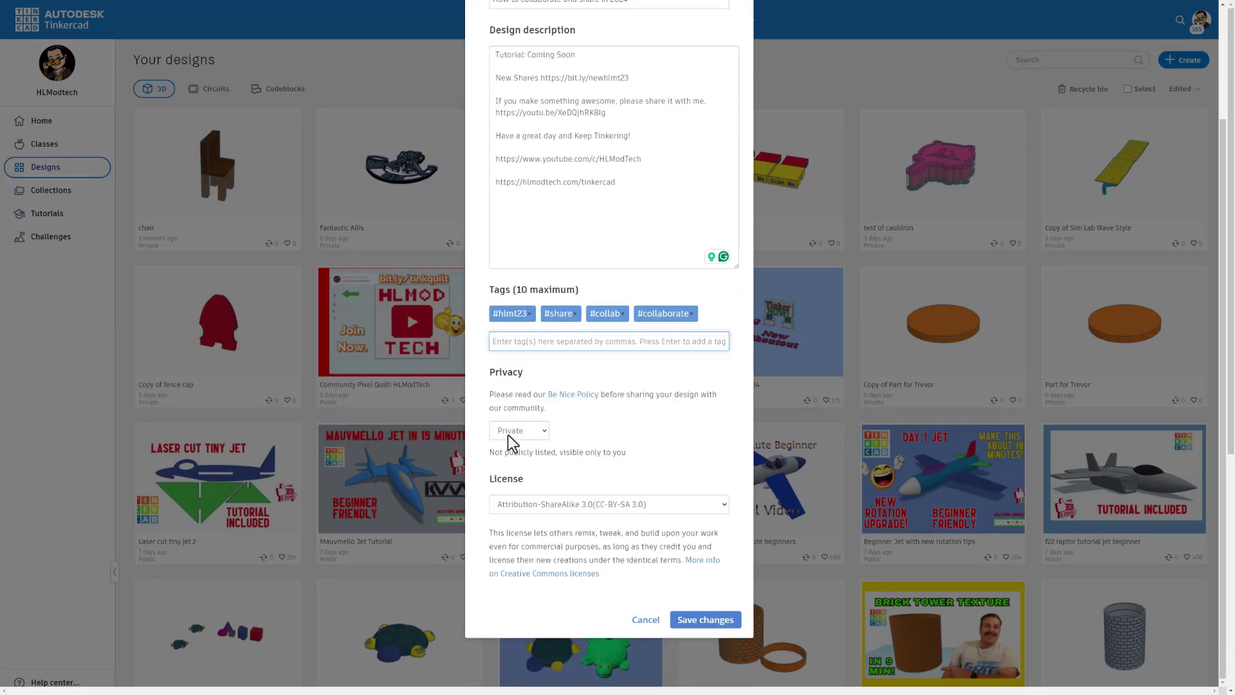
- Finish the tags, then try the privacy setting as Public and then Share link
left_click(532, 400)
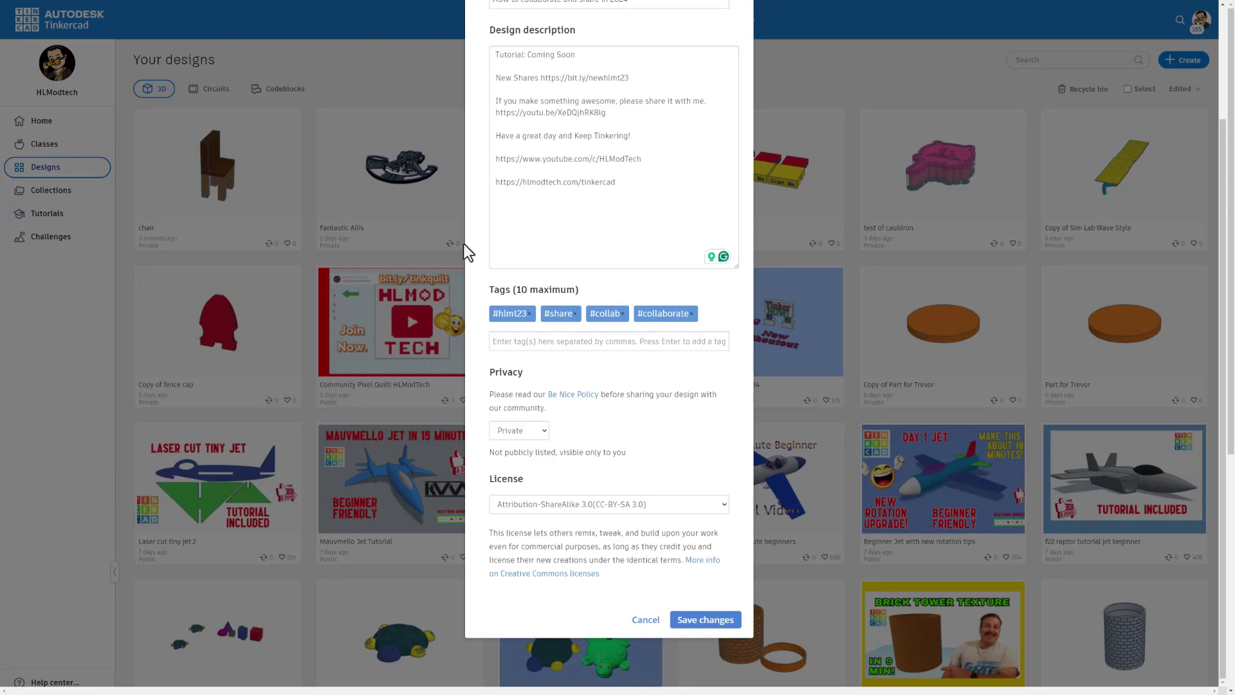
left_click(515, 431)
left_click(511, 478)
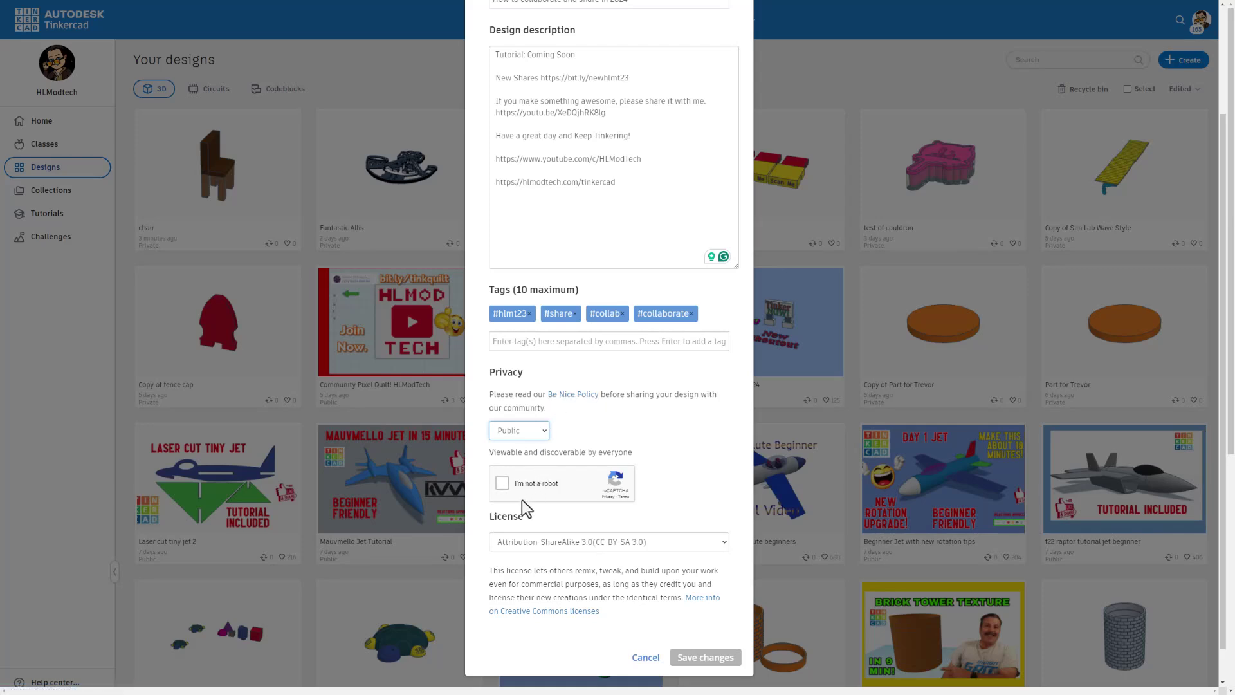
left_click(527, 432)
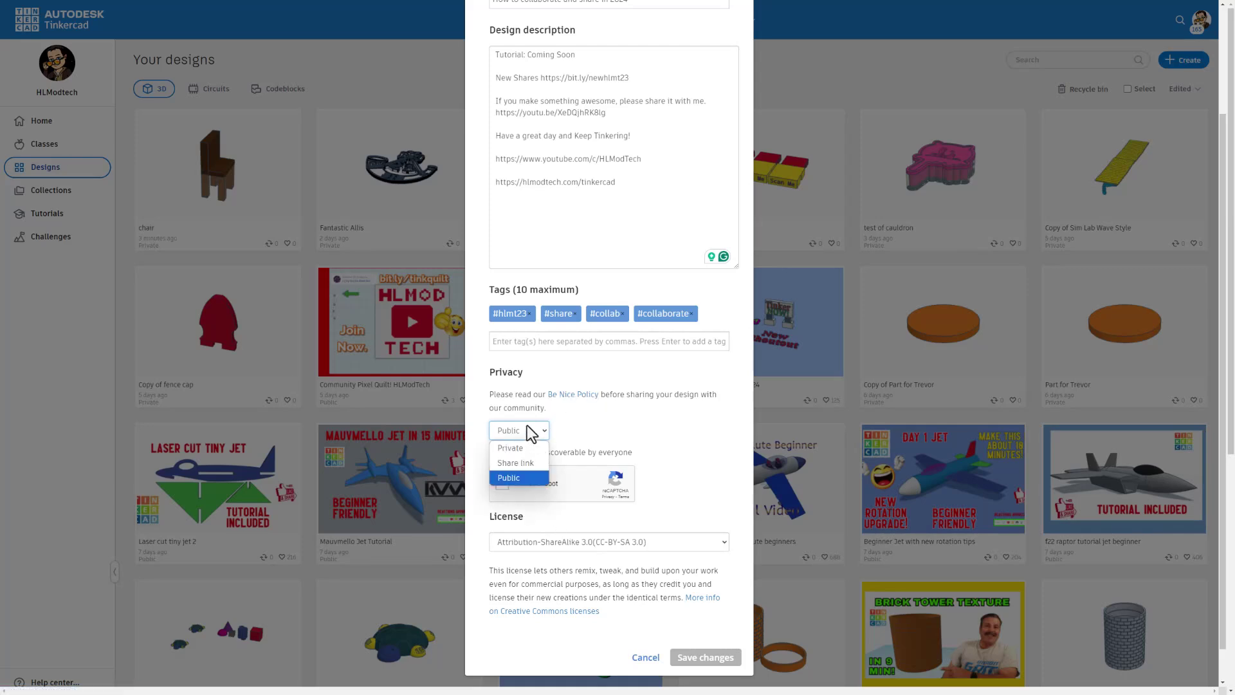
left_click(531, 463)
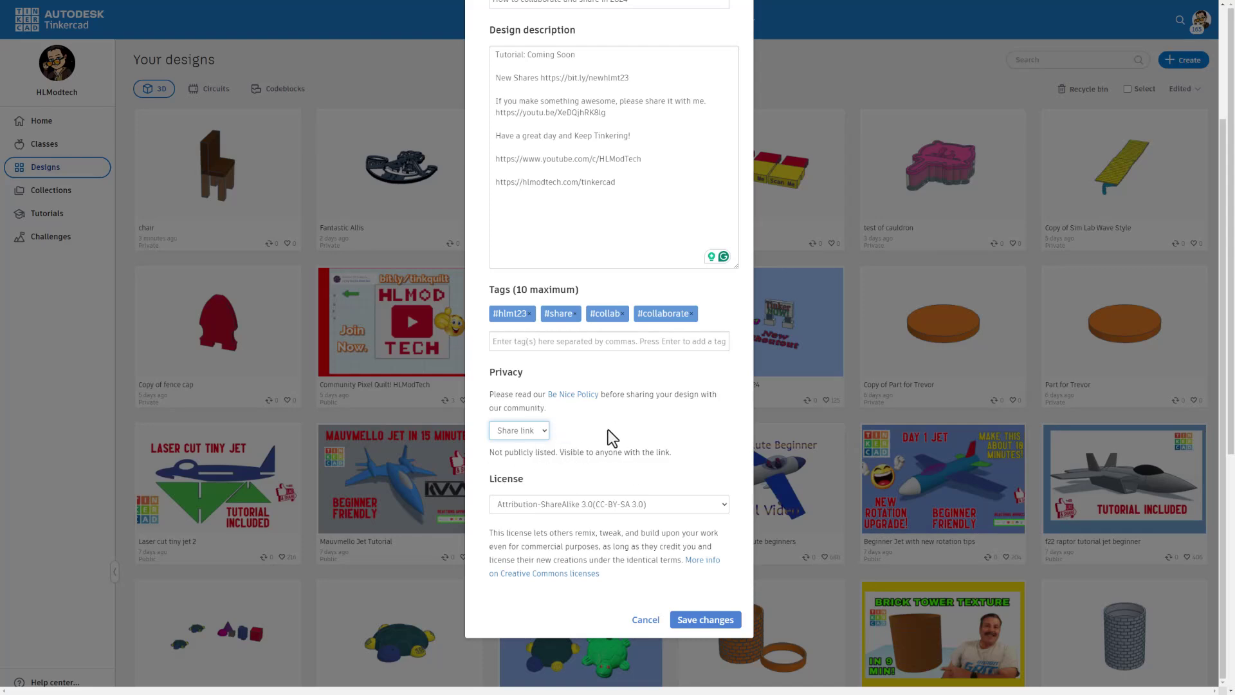
- Set the chair design's privacy back to Public and pass the reCAPTCHA robot check
left_click(526, 429)
left_click(519, 478)
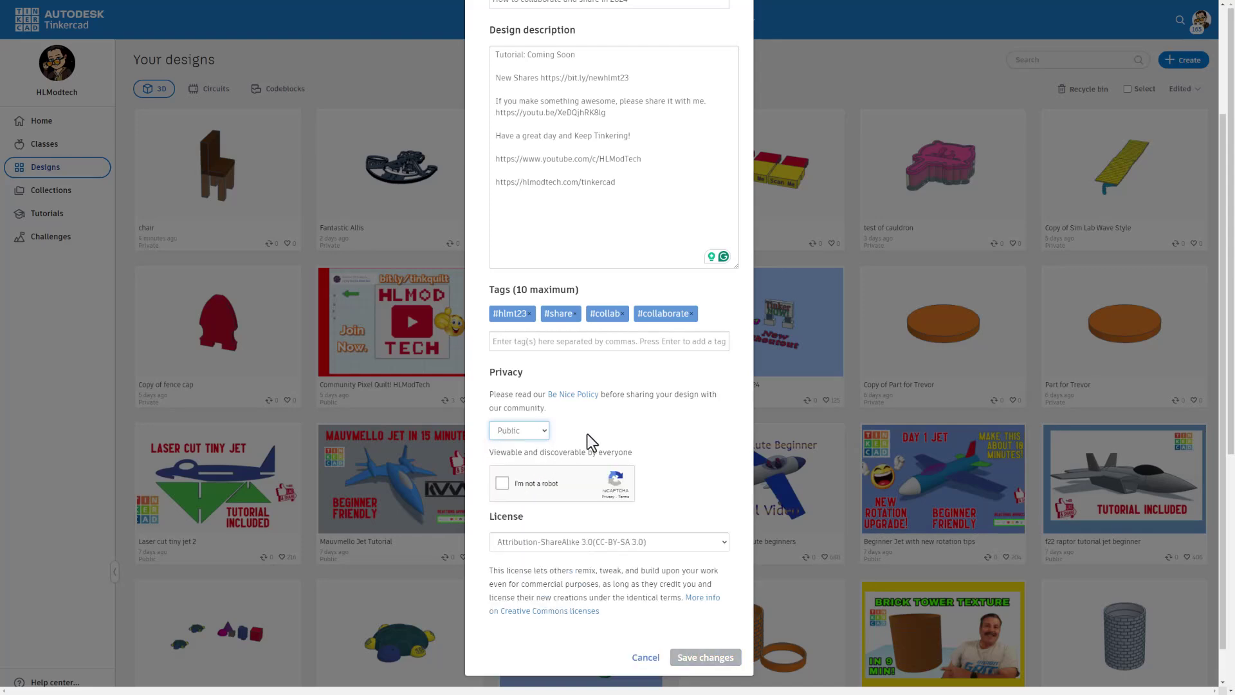
left_click(522, 485)
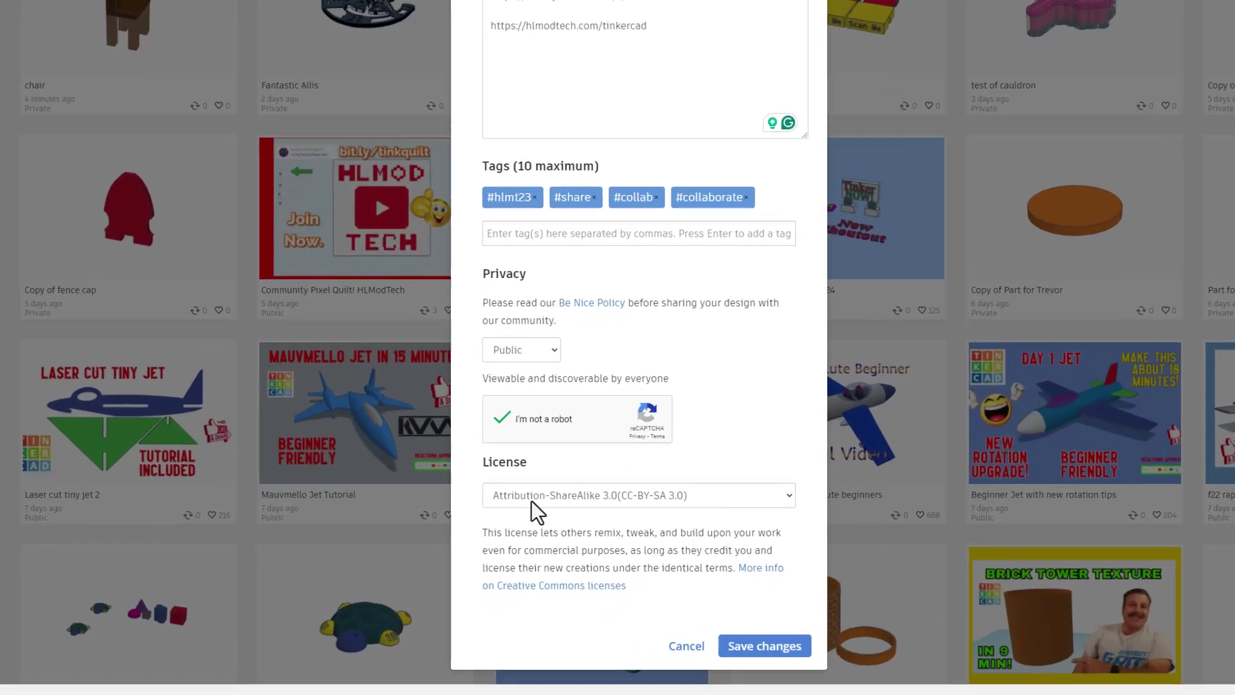
left_click(524, 543)
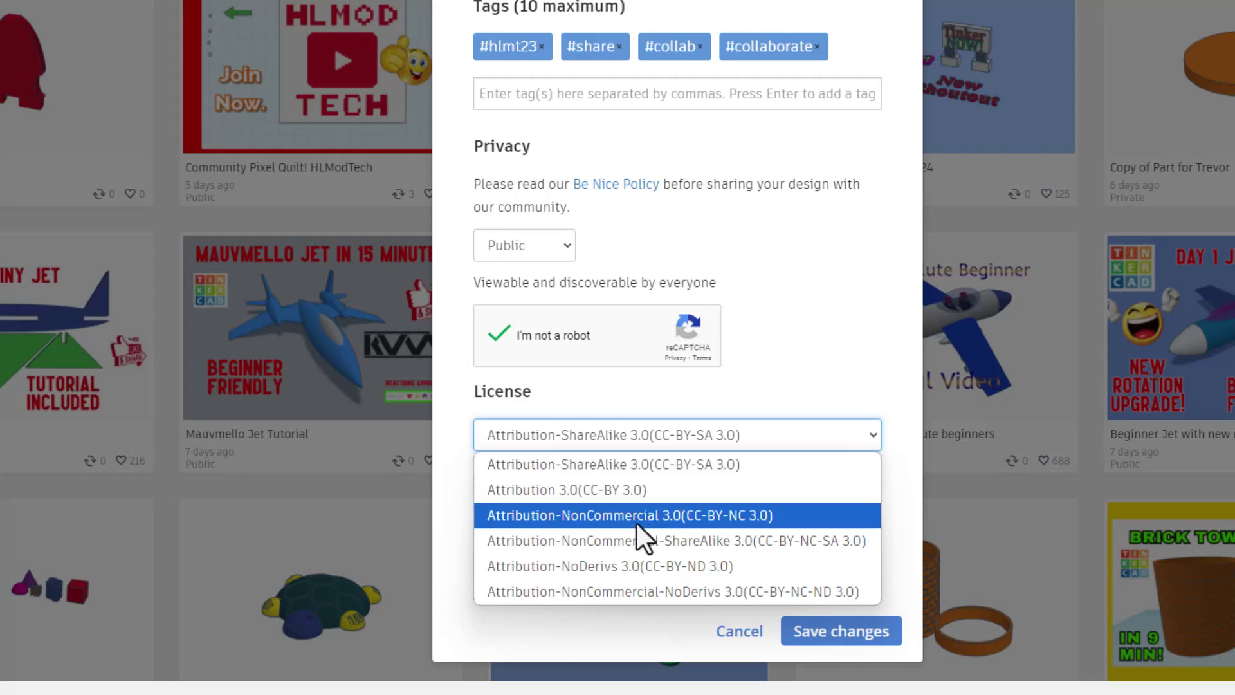
- Keep the Attribution-ShareAlike 3.0 license after briefly picking NoDerivs, and save the changes
left_click(582, 563)
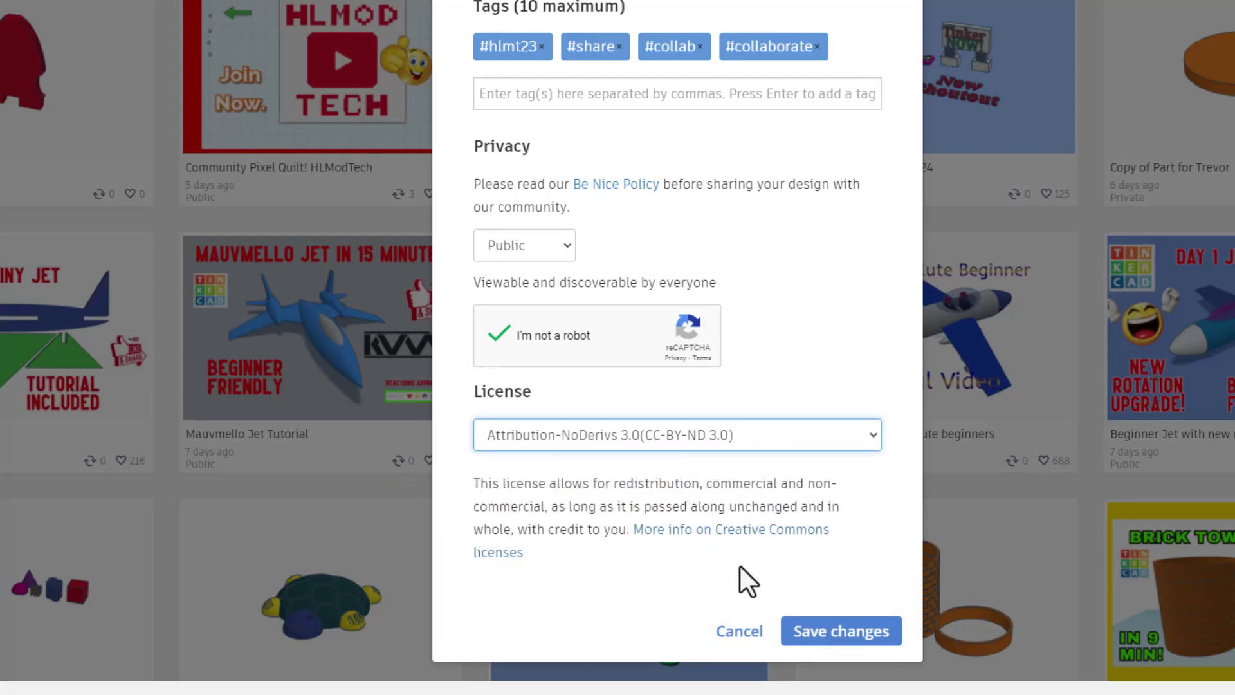
left_click(649, 435)
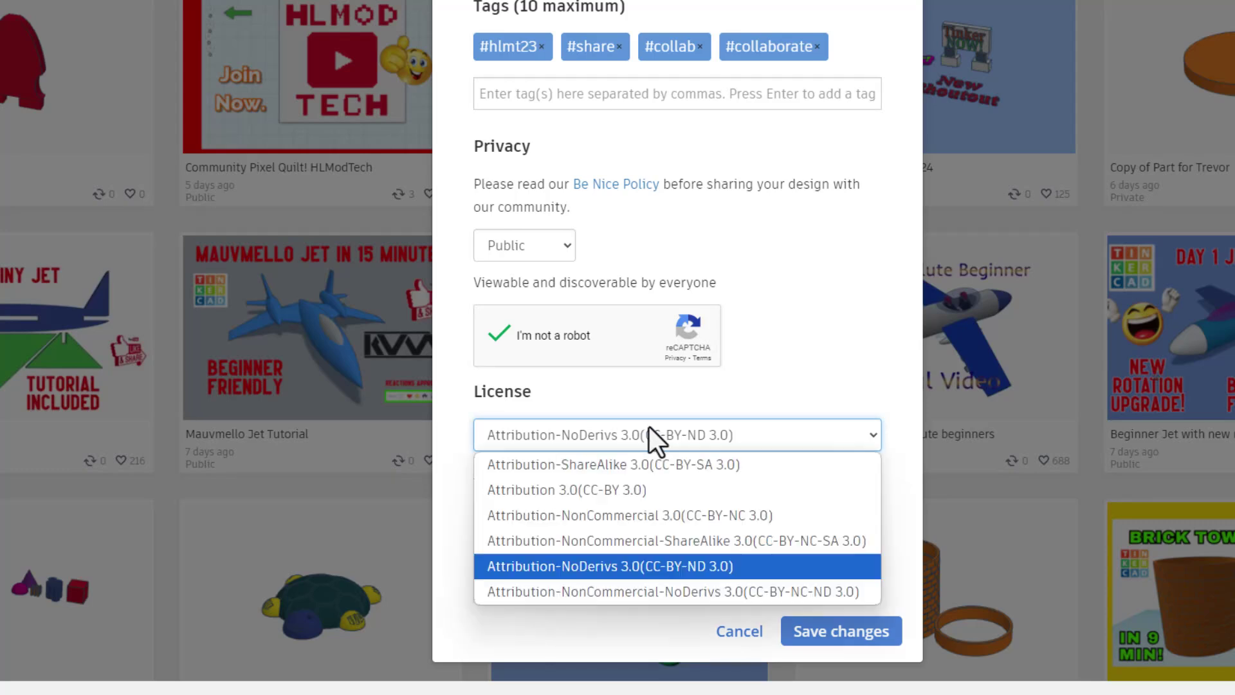
left_click(639, 464)
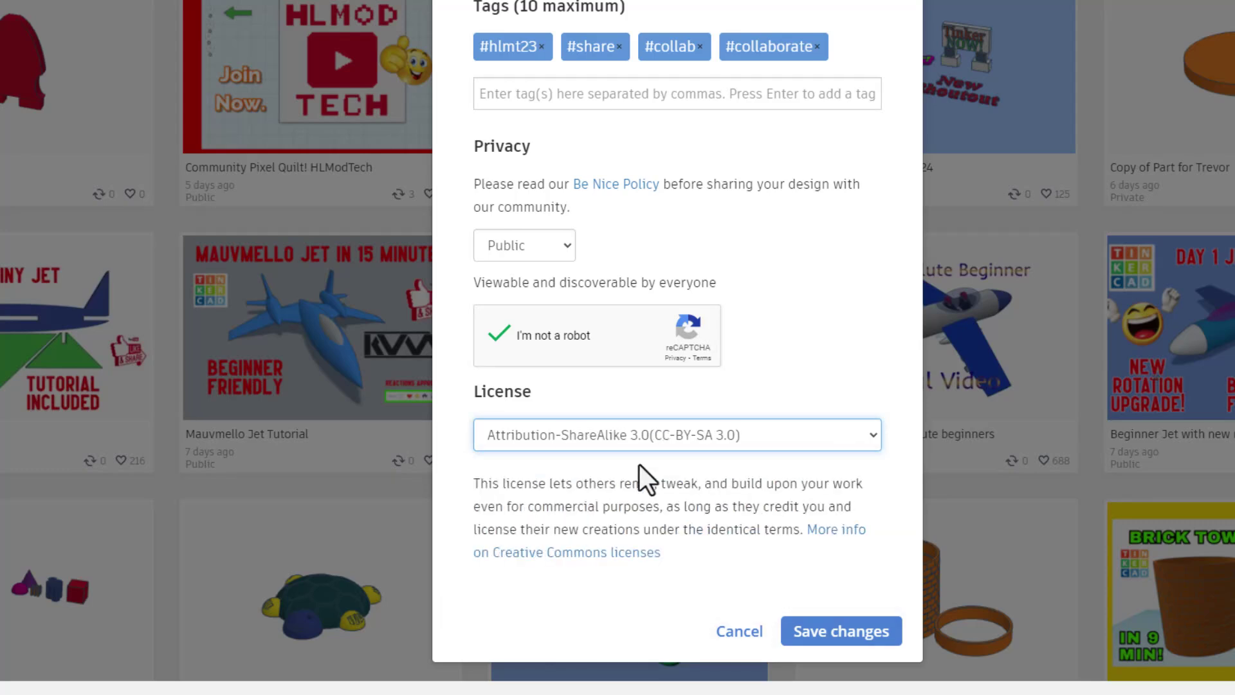
left_click(802, 632)
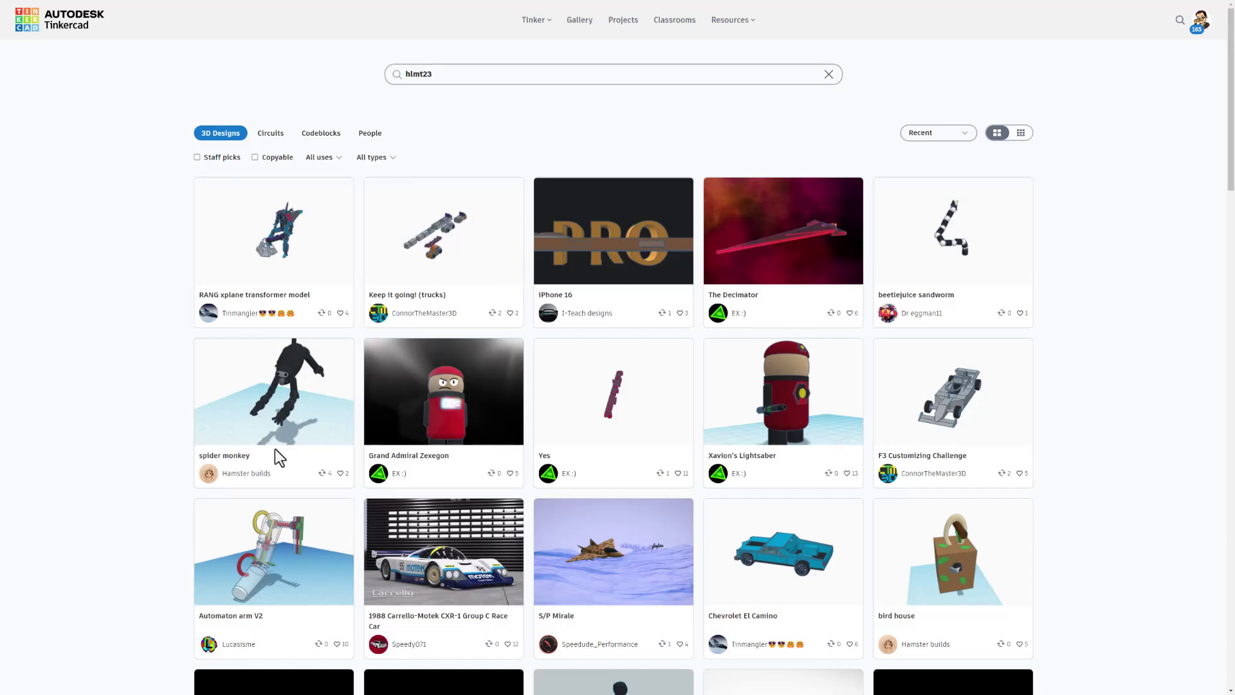
- Look through the Automaton arm V2 design page from the hlmt23 results, then close it
left_click(266, 578)
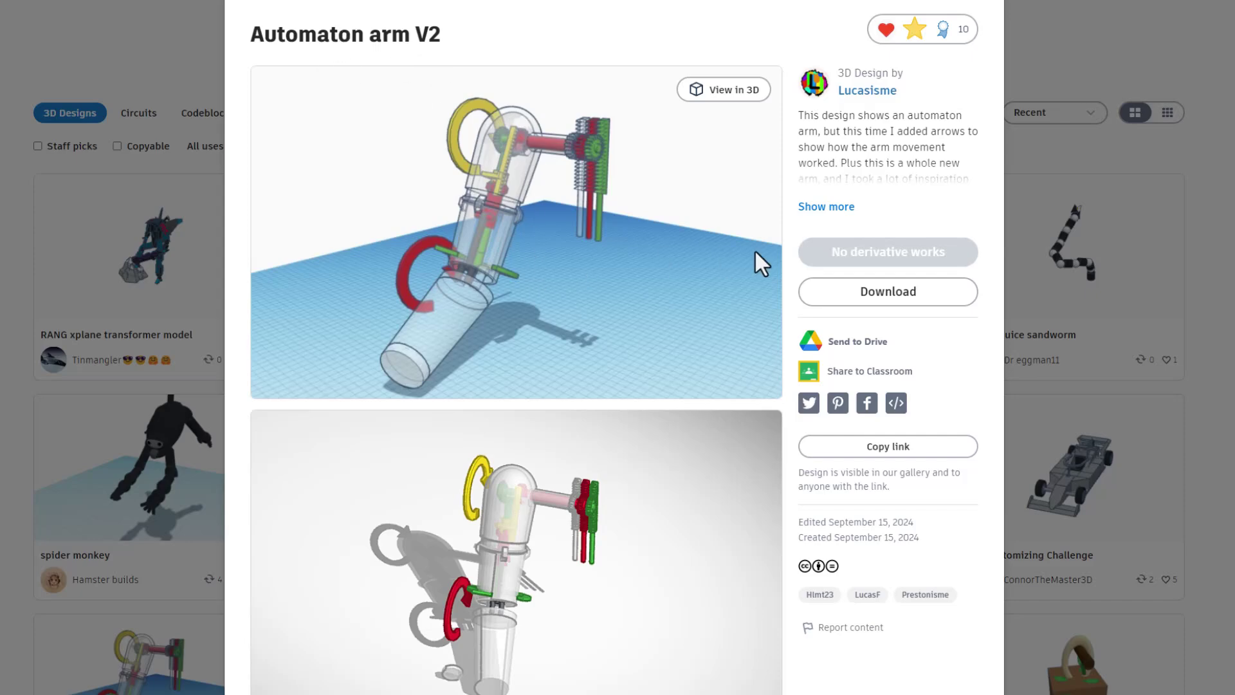
scroll(878, 119, "down", 3)
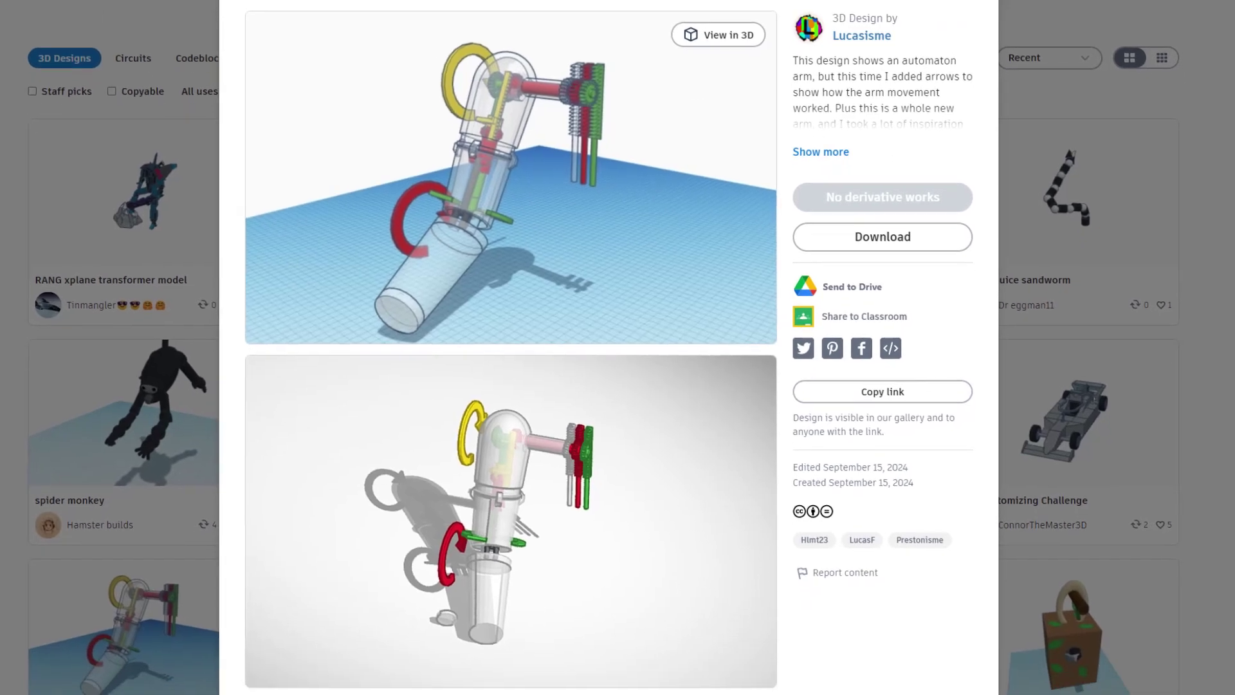
key("Escape")
- Open the S/P Mirale fighter jet design and view its model in 3D
left_click(603, 570)
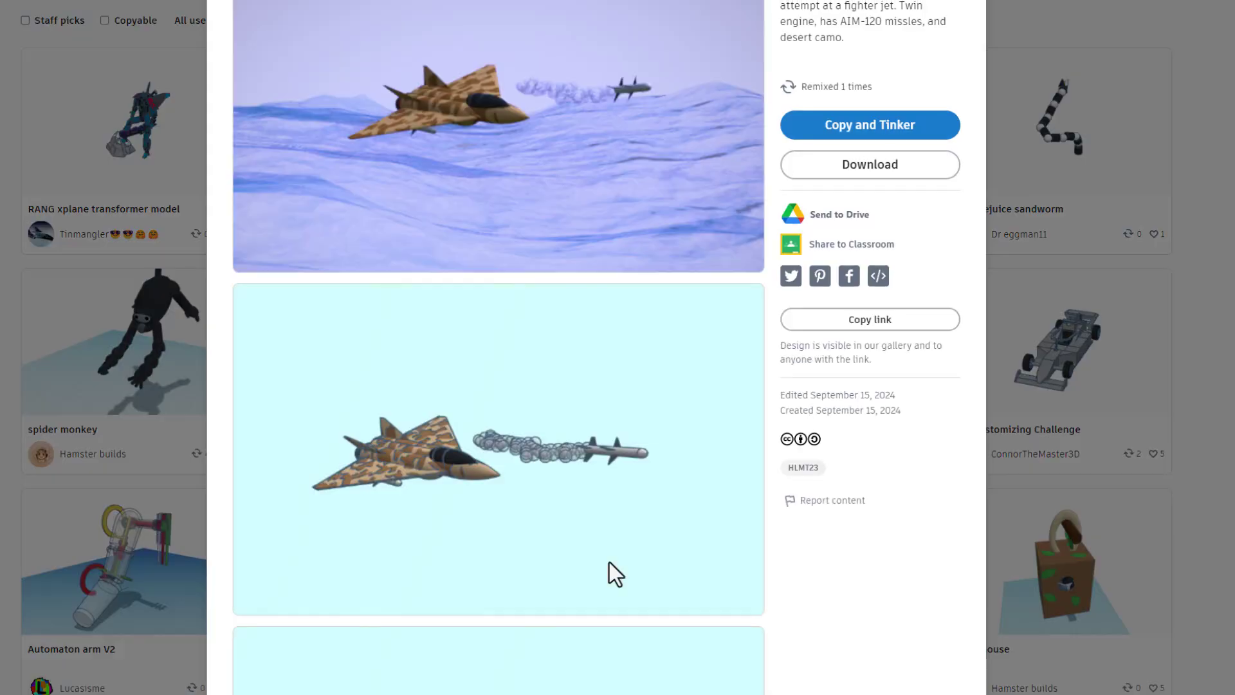
scroll(608, 562, "up", 3)
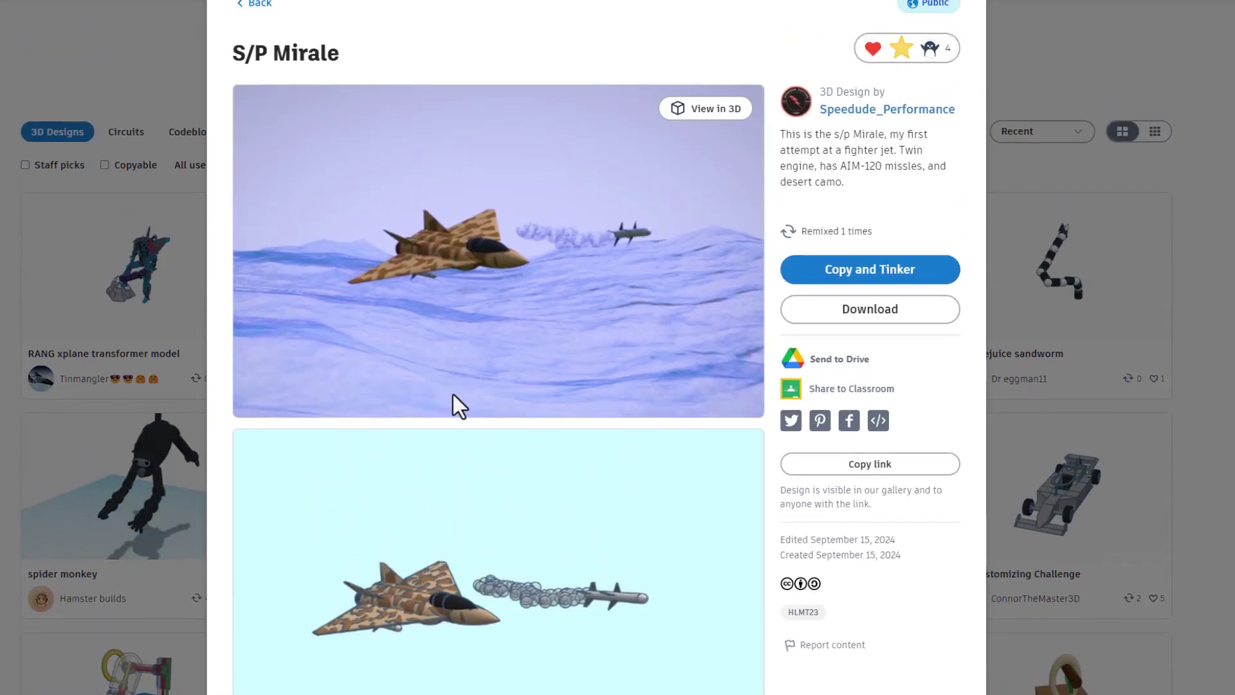
left_click(690, 111)
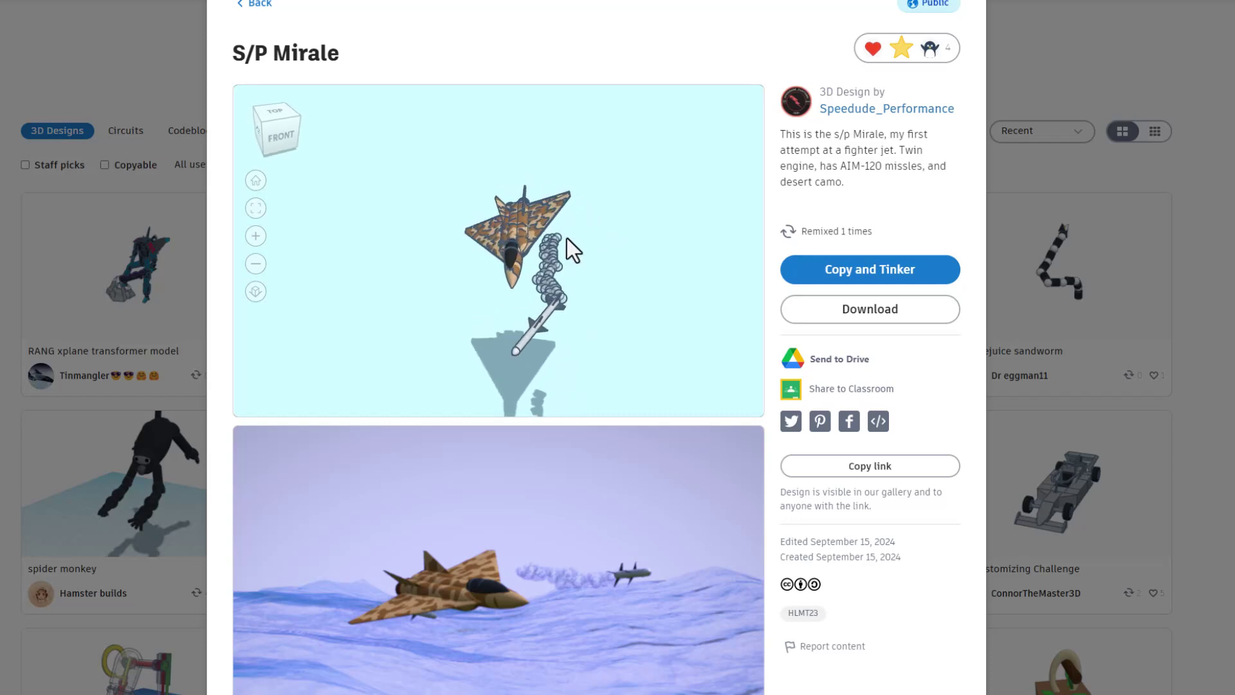
scroll(563, 193, "down", 3)
- Open the Chevrolet El Camino design and orbit the car to a higher front view
key("Escape")
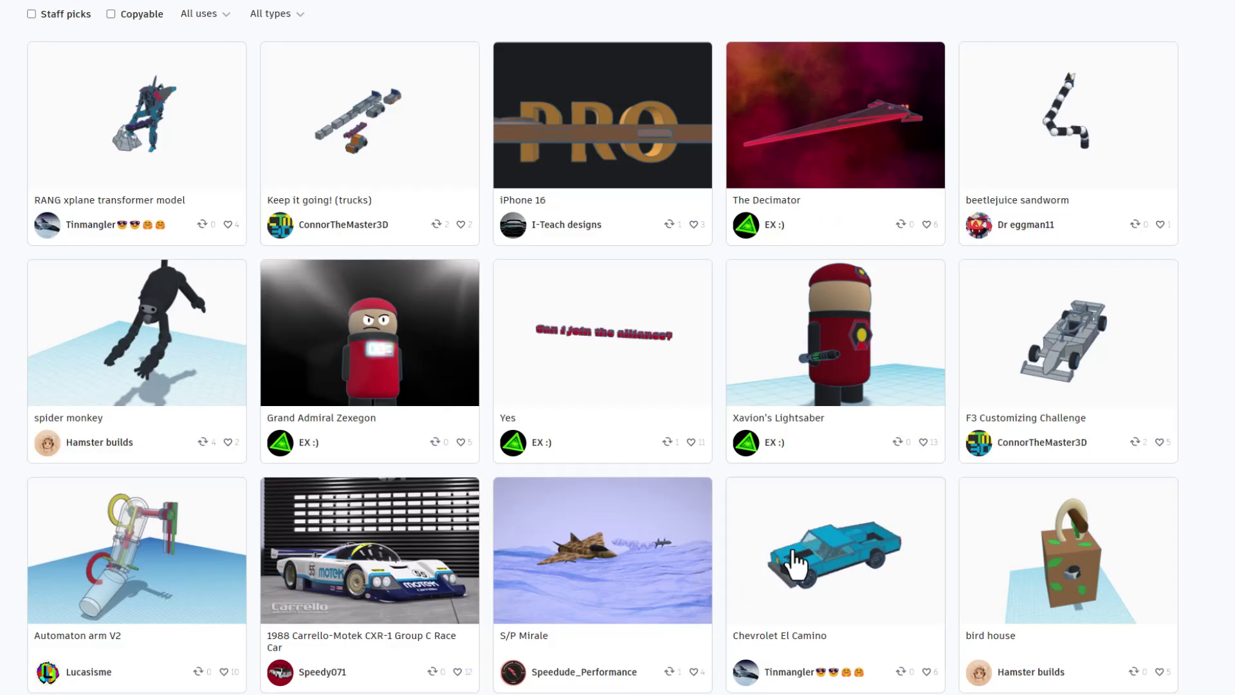
left_click(797, 565)
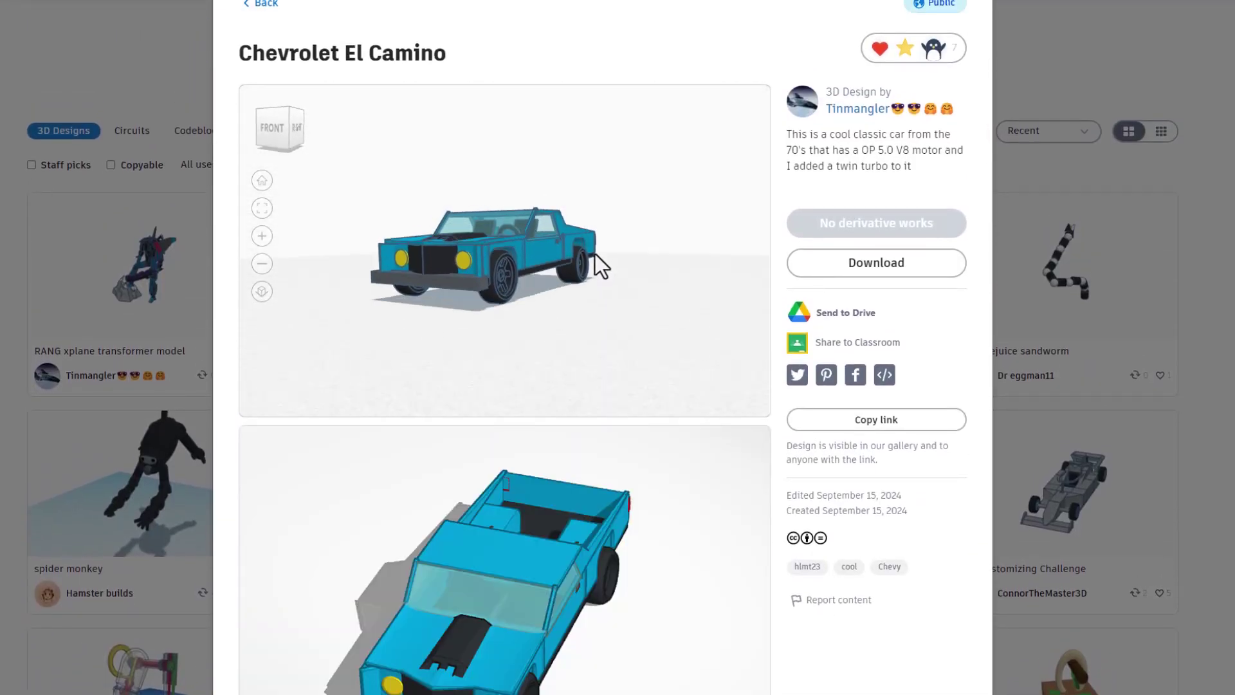
left_click_drag(595, 253, 470, 215)
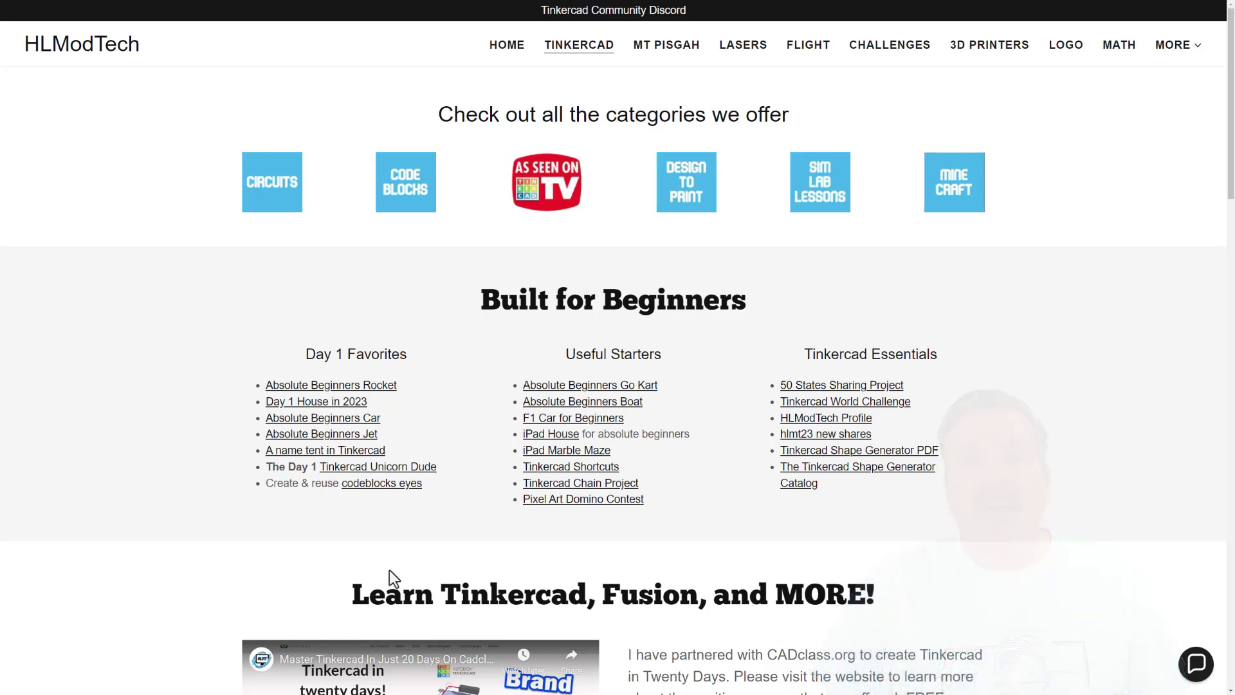
scroll(389, 566, "down", 3)
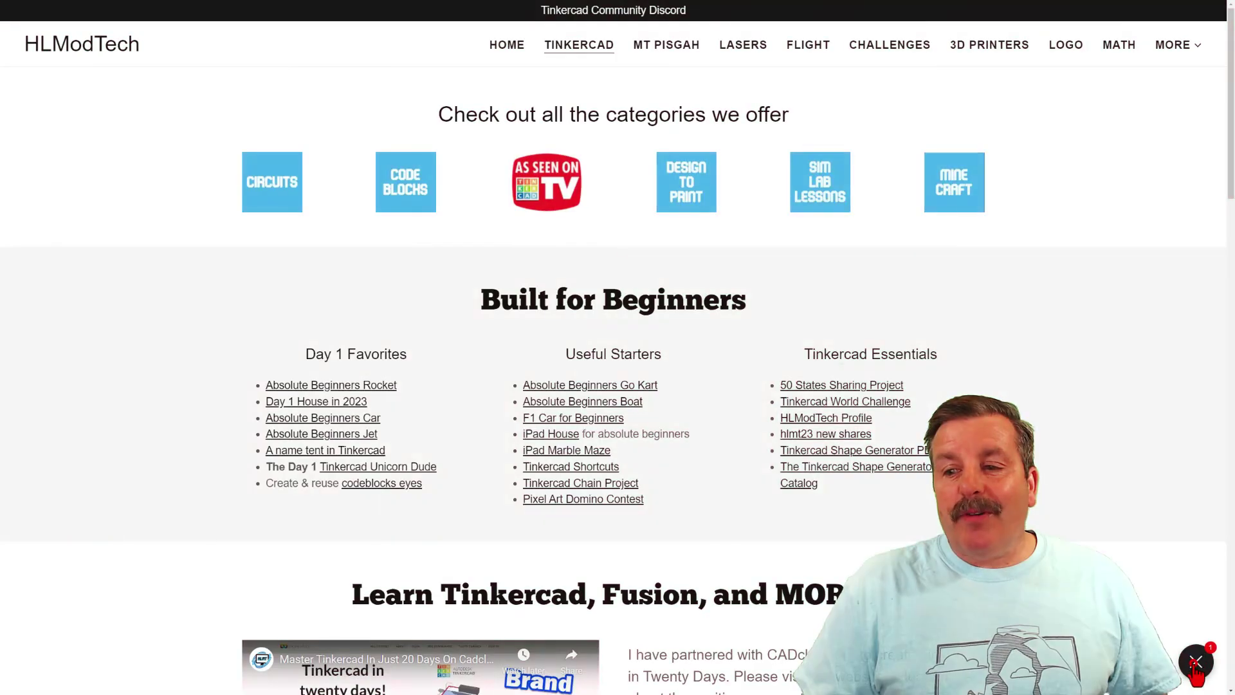
left_click(1194, 666)
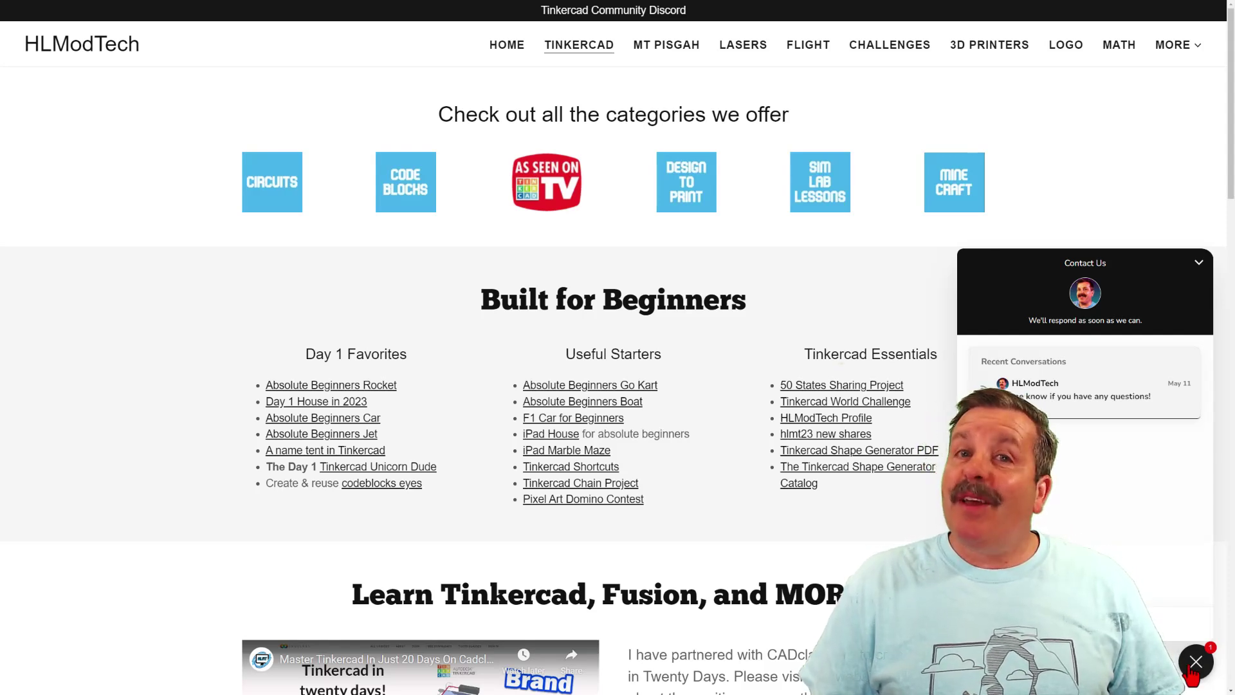
left_click(1190, 675)
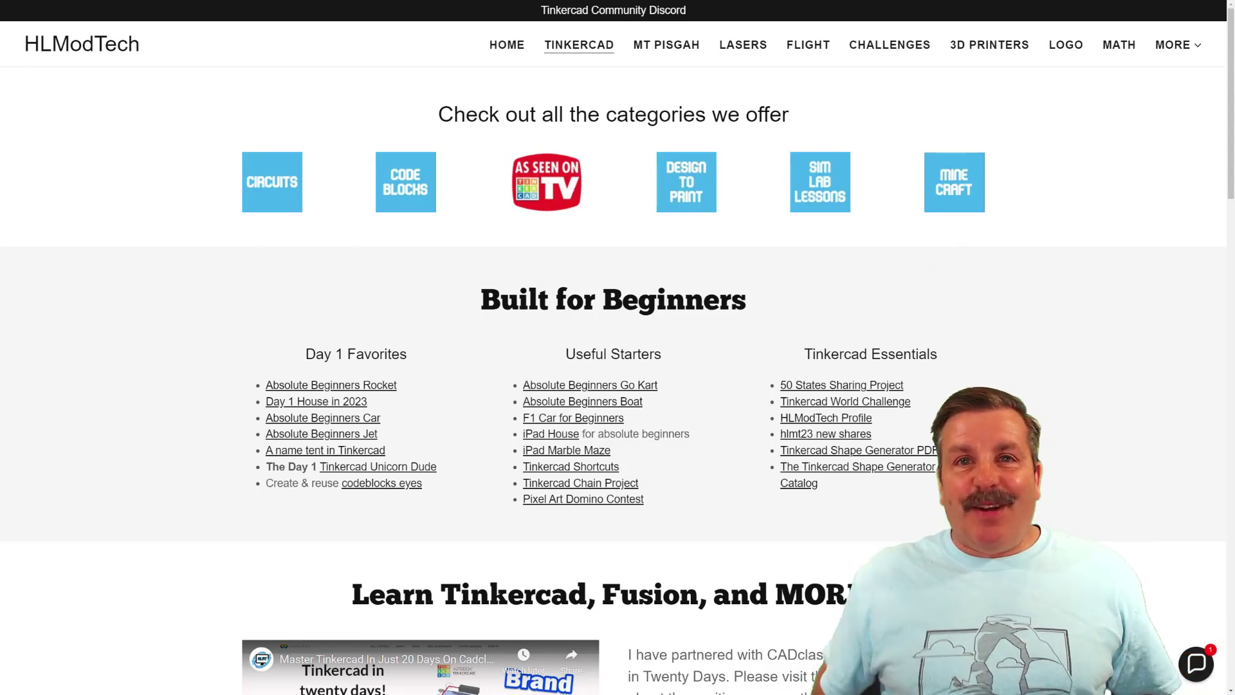